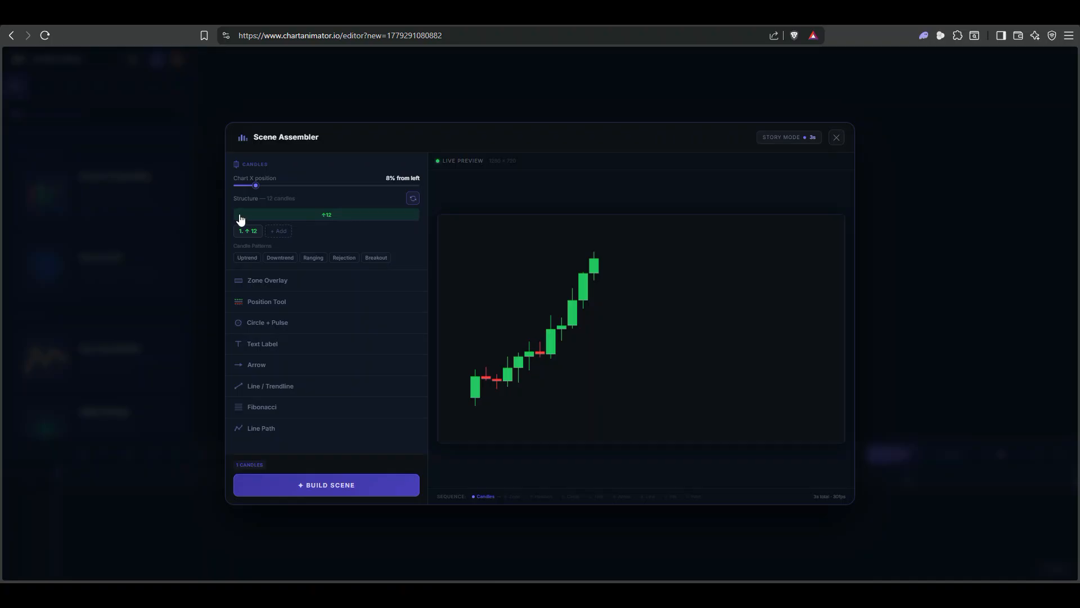
Step: Position the chart at 36% from left and shorten the first upward candle run to 6 bars
drag(255, 185, 323, 201)
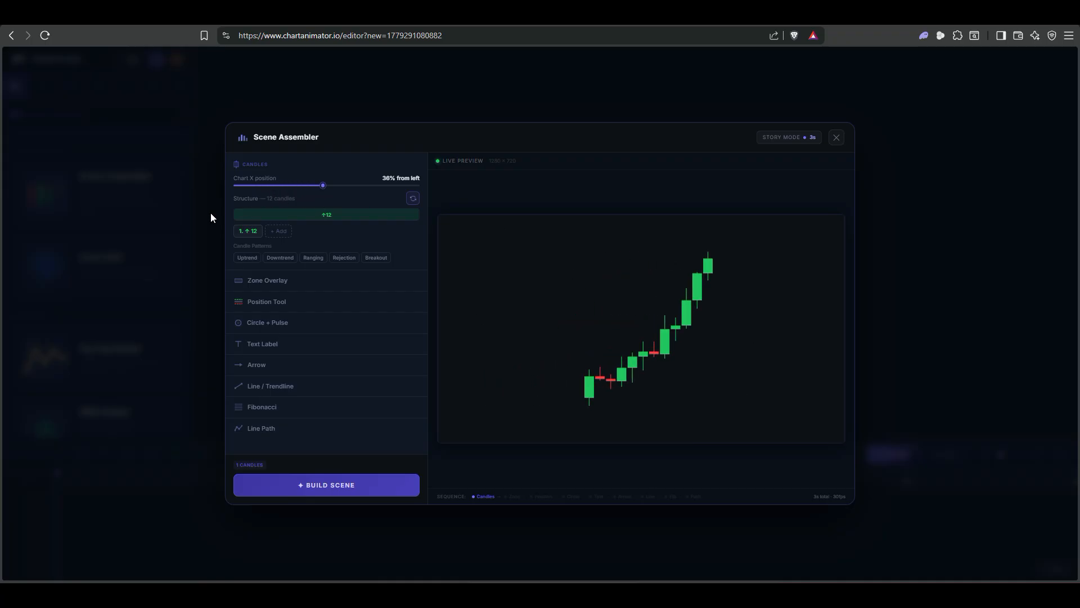
click(322, 216)
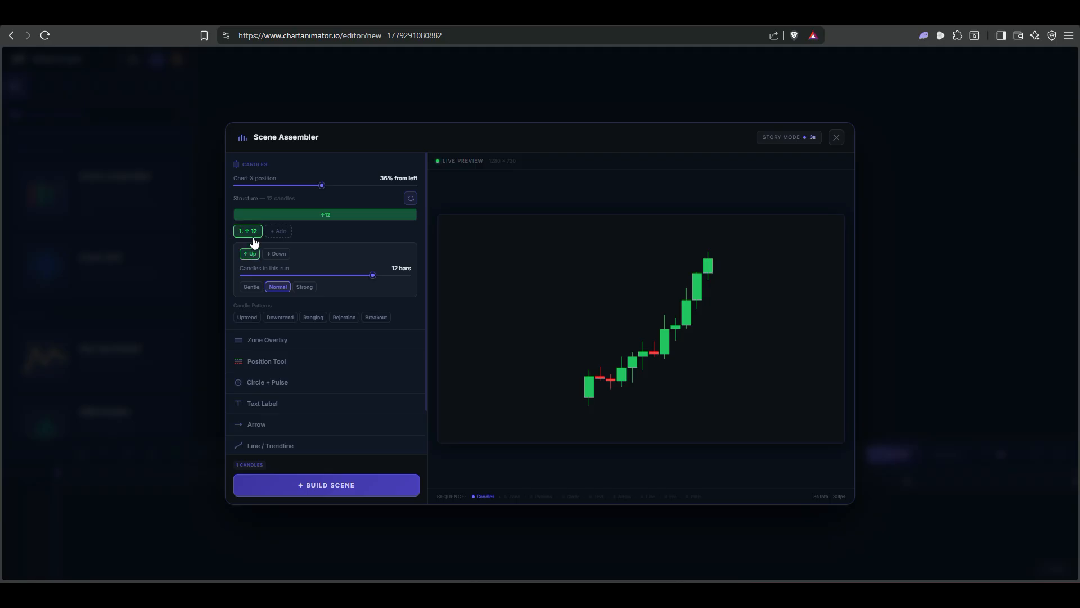
drag(375, 276, 268, 282)
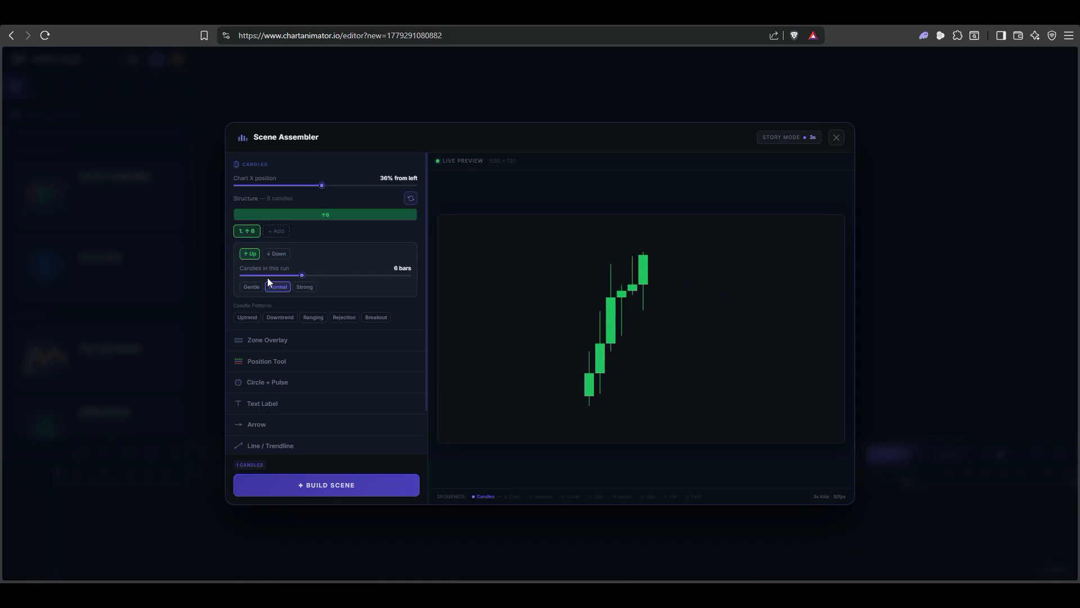
Step: Add a second candle run going down with 5 bars
click(279, 231)
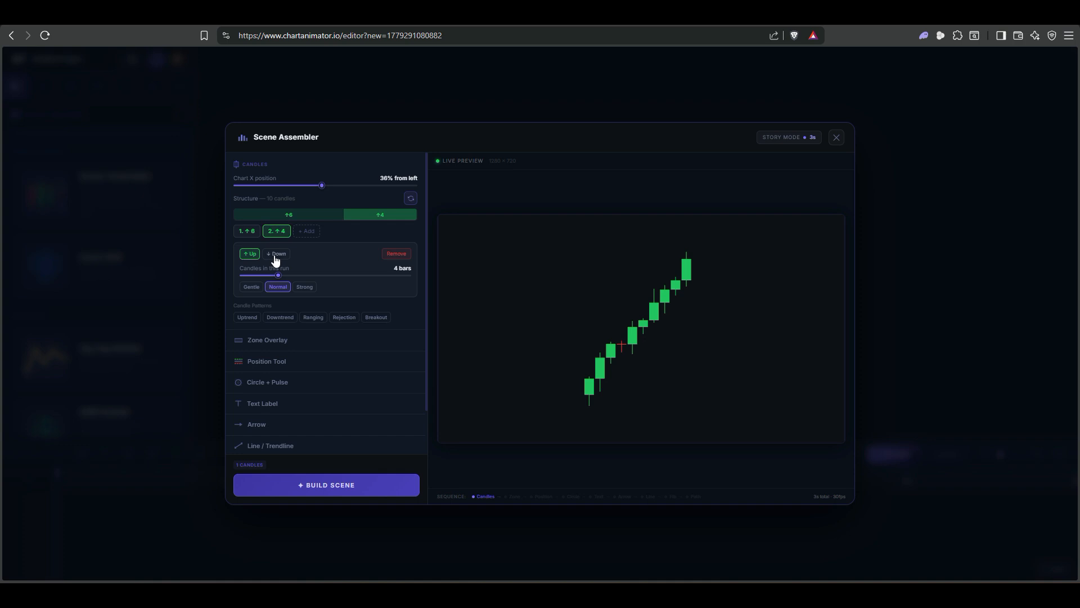
click(276, 254)
drag(278, 276, 289, 280)
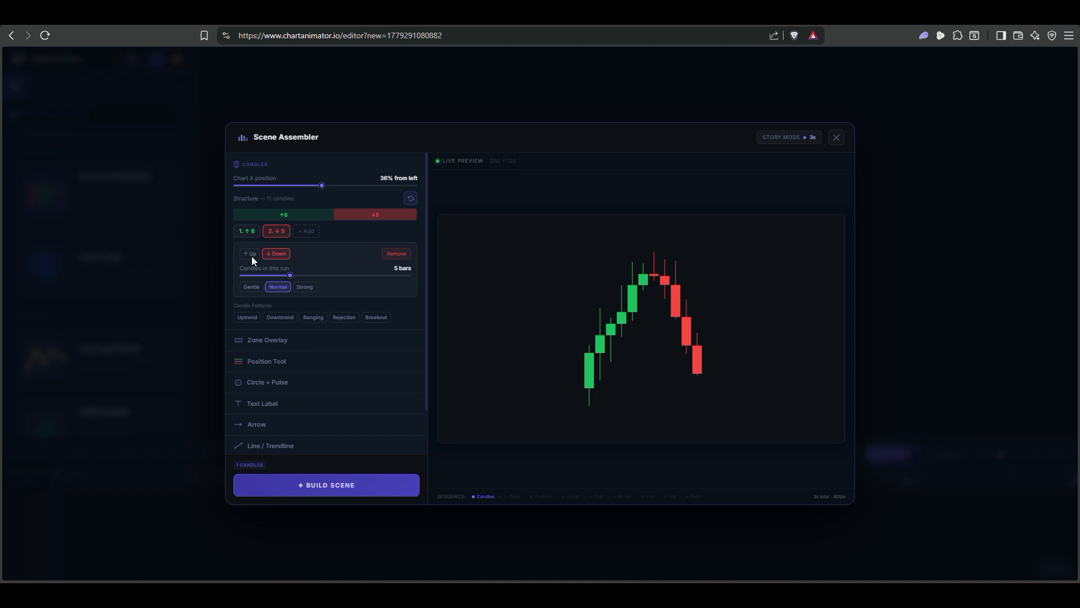
click(306, 231)
drag(278, 278, 313, 277)
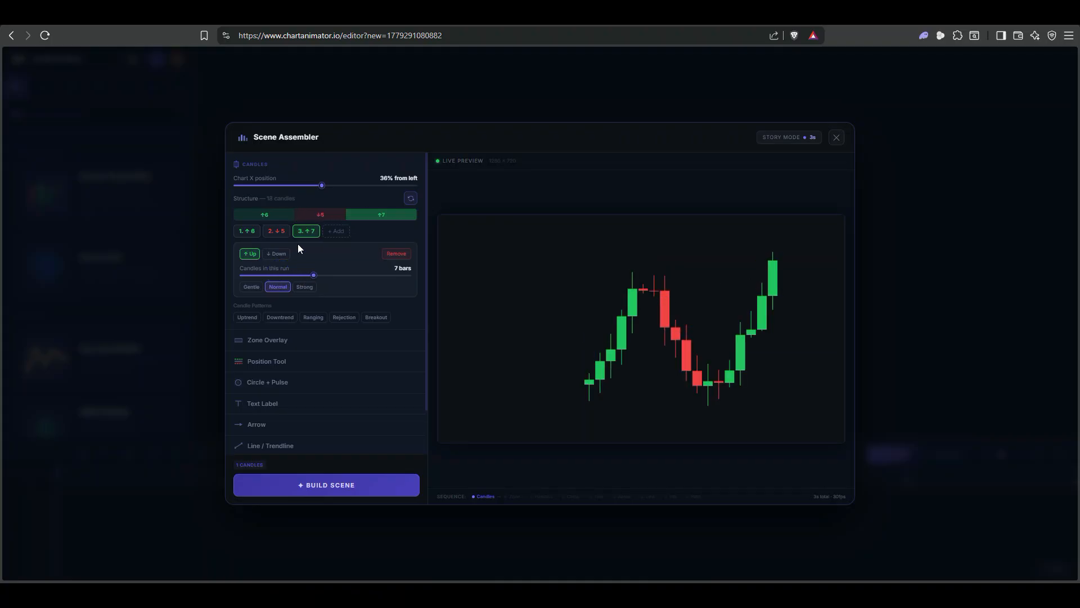
click(395, 254)
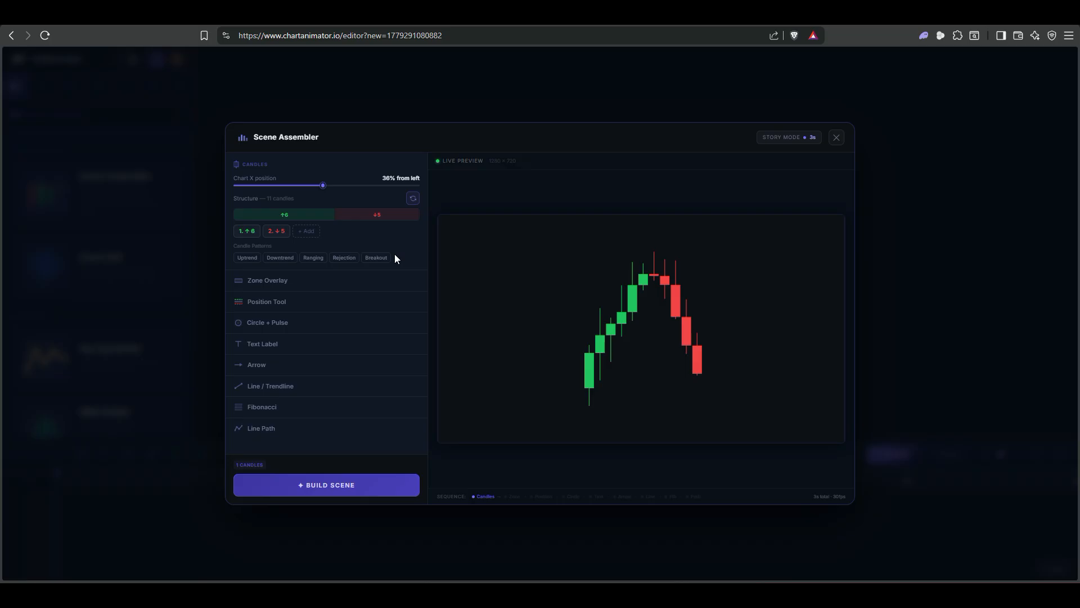
Step: Add a demand zone overlay, 83% wide and 13% high, placed across the candle peak
click(282, 280)
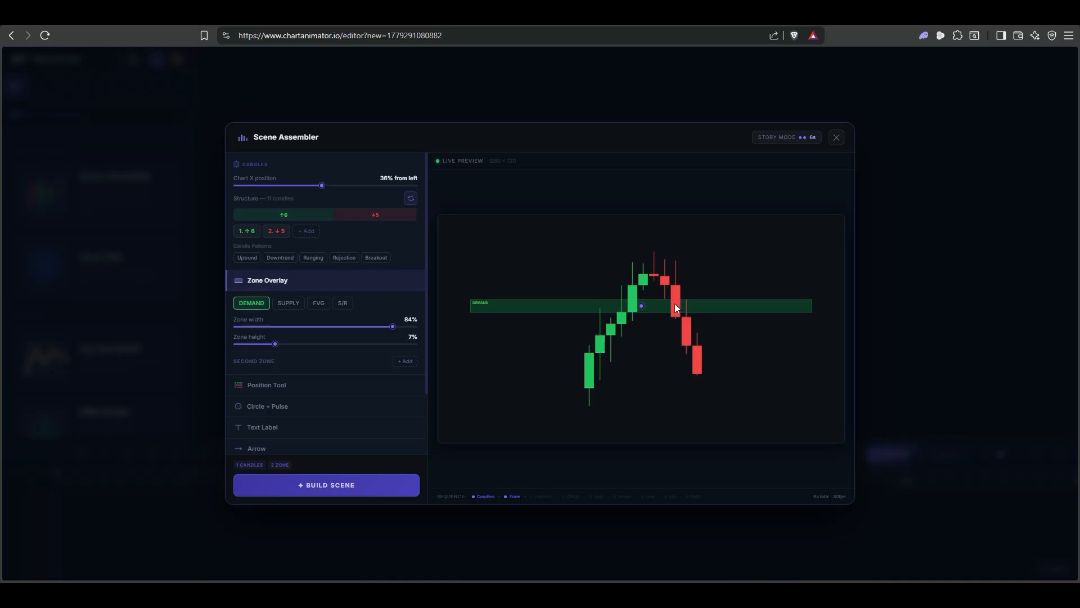
drag(641, 304, 646, 262)
drag(275, 344, 322, 344)
drag(646, 262, 645, 255)
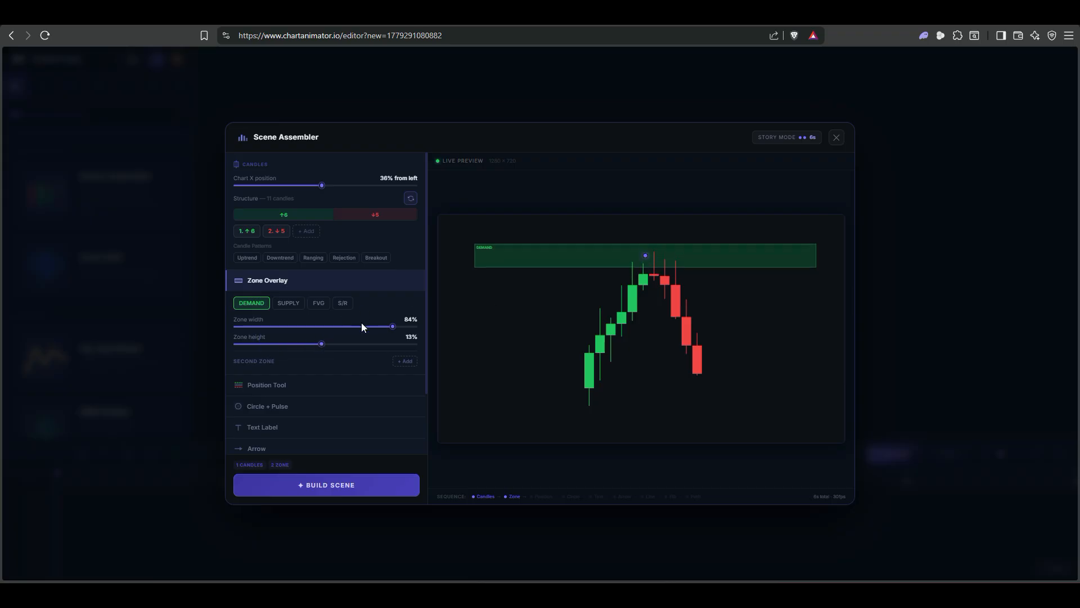
mouse_move(392, 327)
mouse_down()
mouse_move(359, 333)
mouse_move(410, 335)
mouse_move(391, 336)
mouse_up()
drag(643, 256, 644, 254)
drag(643, 256, 650, 257)
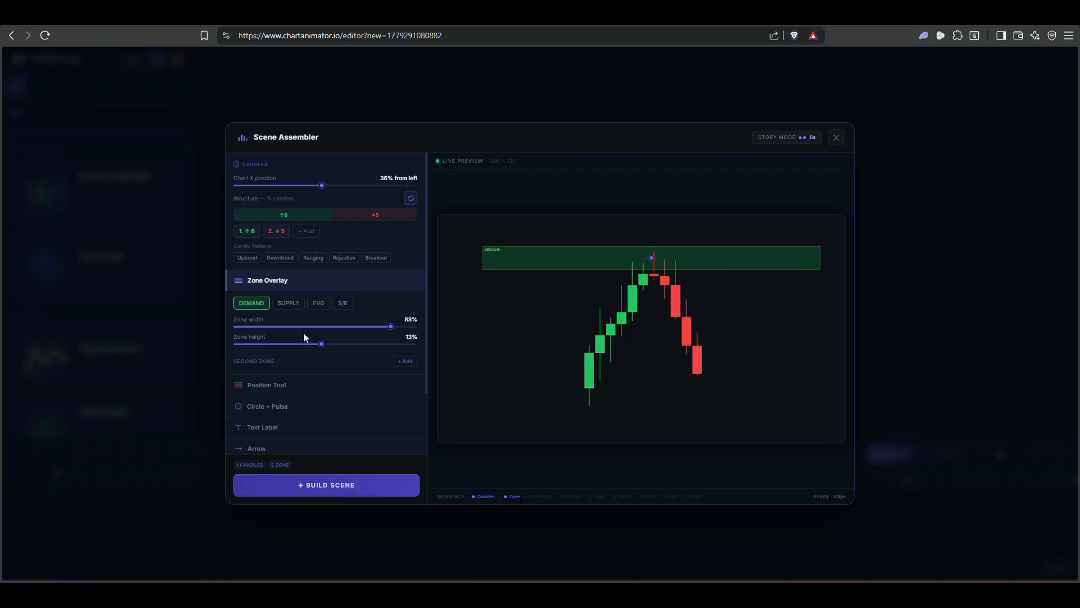
Step: Add a short position with its entry at the zone's lower edge, stop-loss size 13% and risk-to-reward 4.0R
click(292, 386)
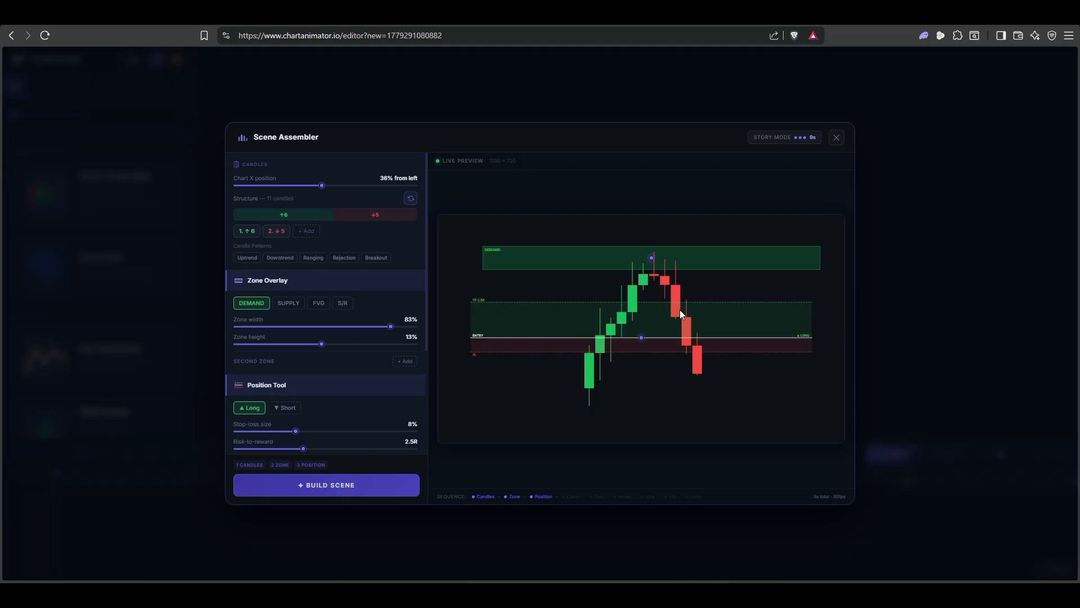
scroll(302, 381, down, 2)
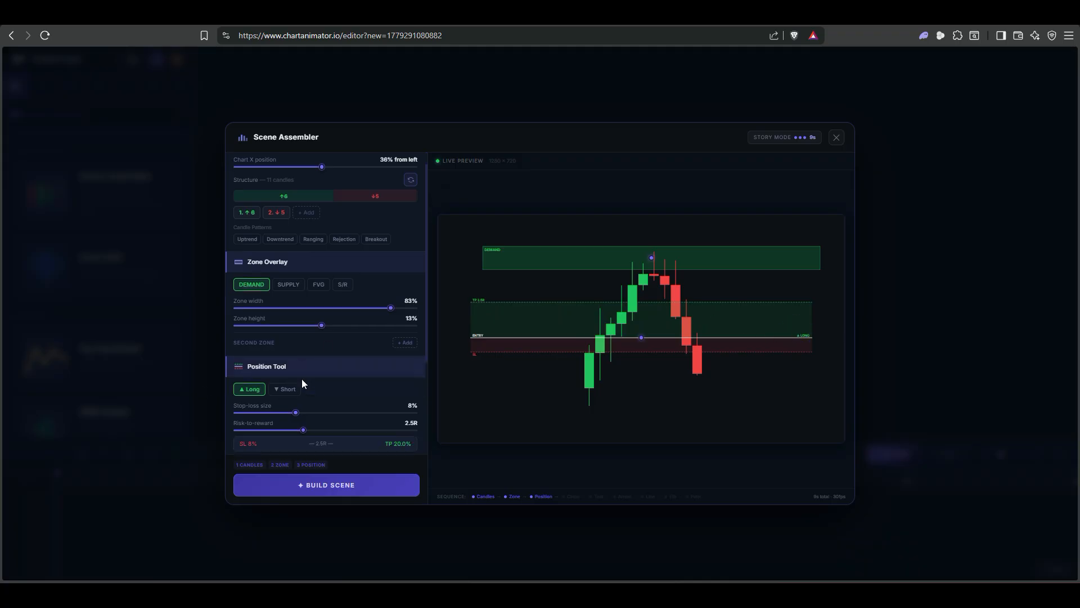
drag(301, 374, 335, 358)
drag(641, 337, 651, 257)
click(286, 333)
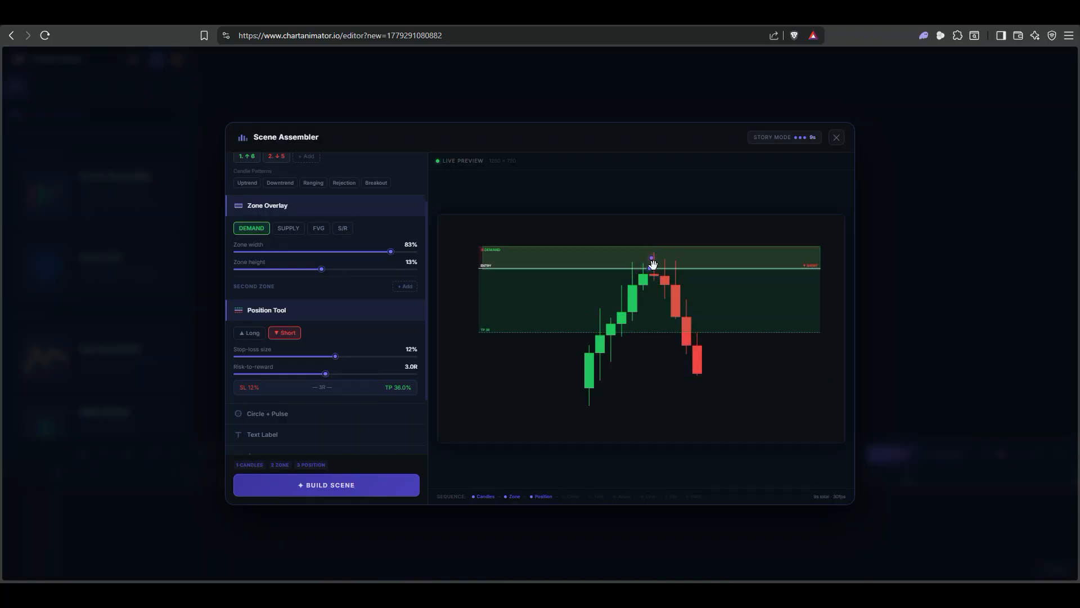
drag(336, 359, 377, 378)
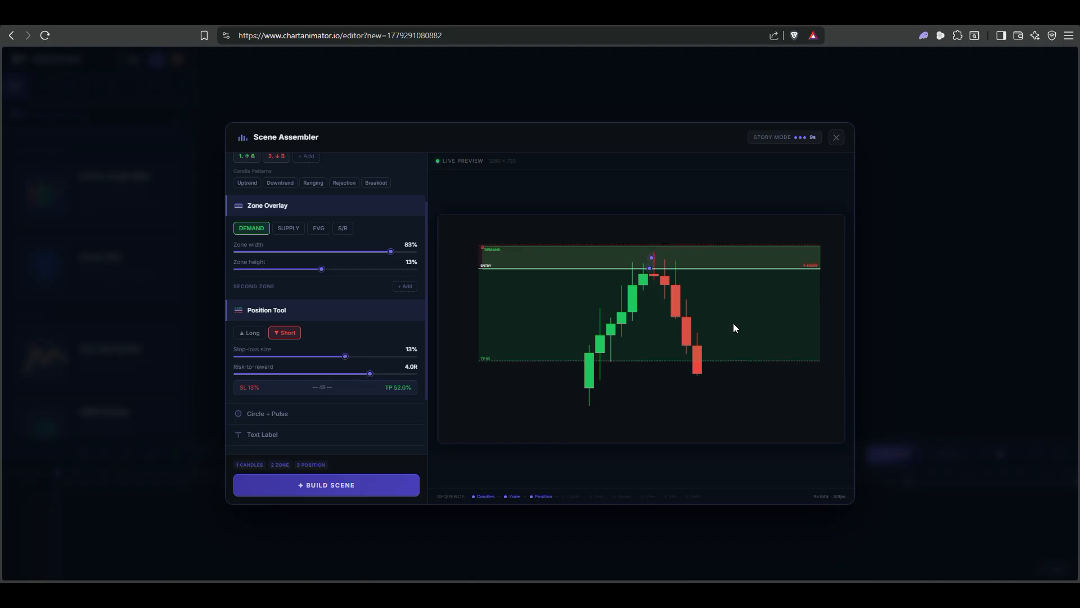
Step: Add a pulsing circle centred on the peak wick of the candles
scroll(316, 374, down, 2)
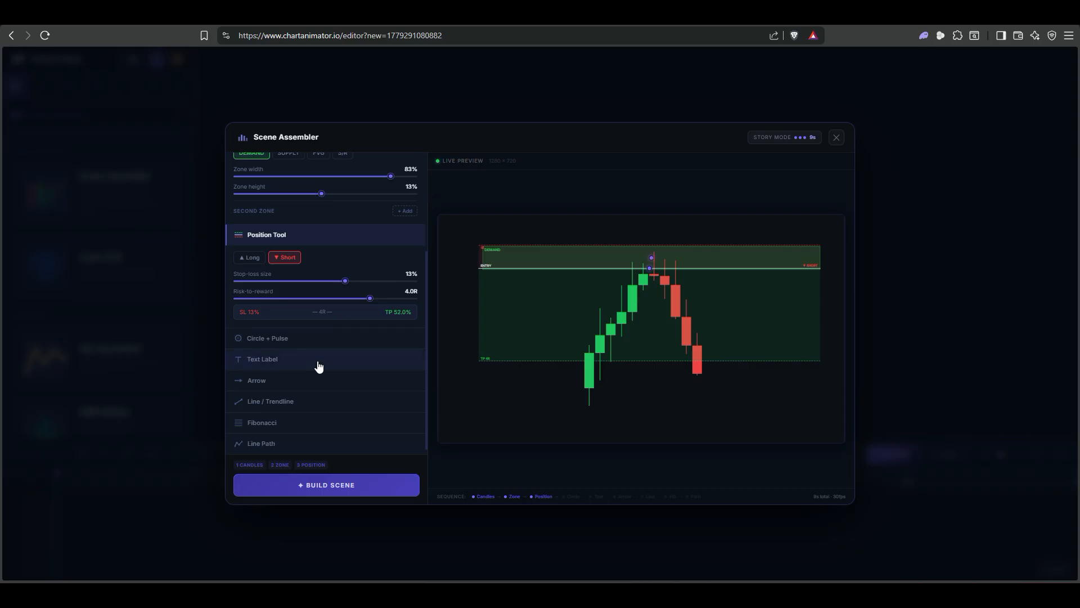
click(284, 339)
drag(664, 302, 656, 250)
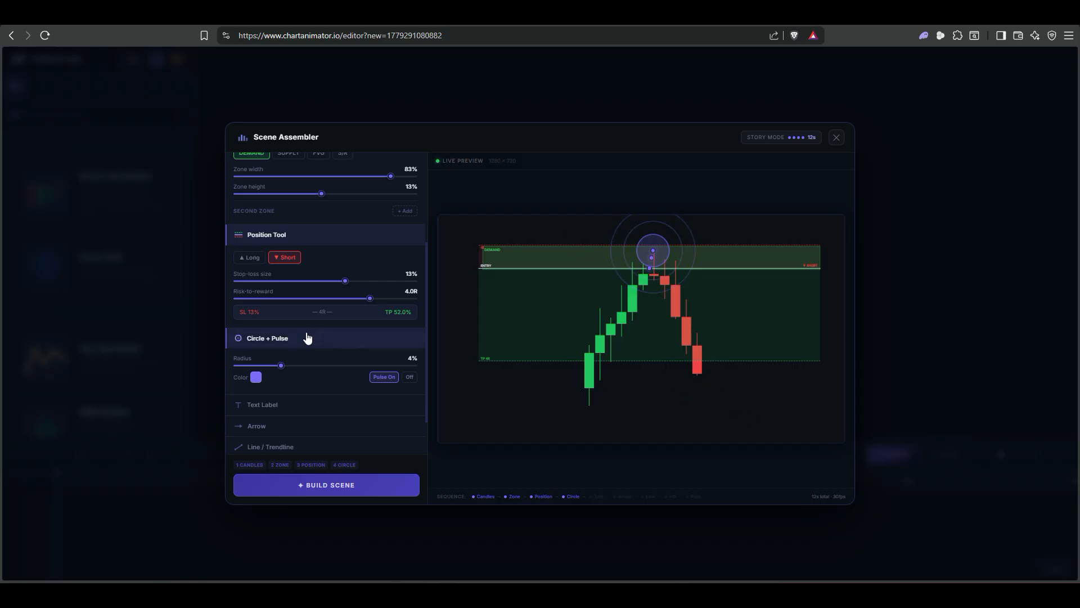
Step: Add a text label reading "SELL HERE" inside the zone, well to the right of the circled peak
scroll(307, 336, down, 1)
click(292, 353)
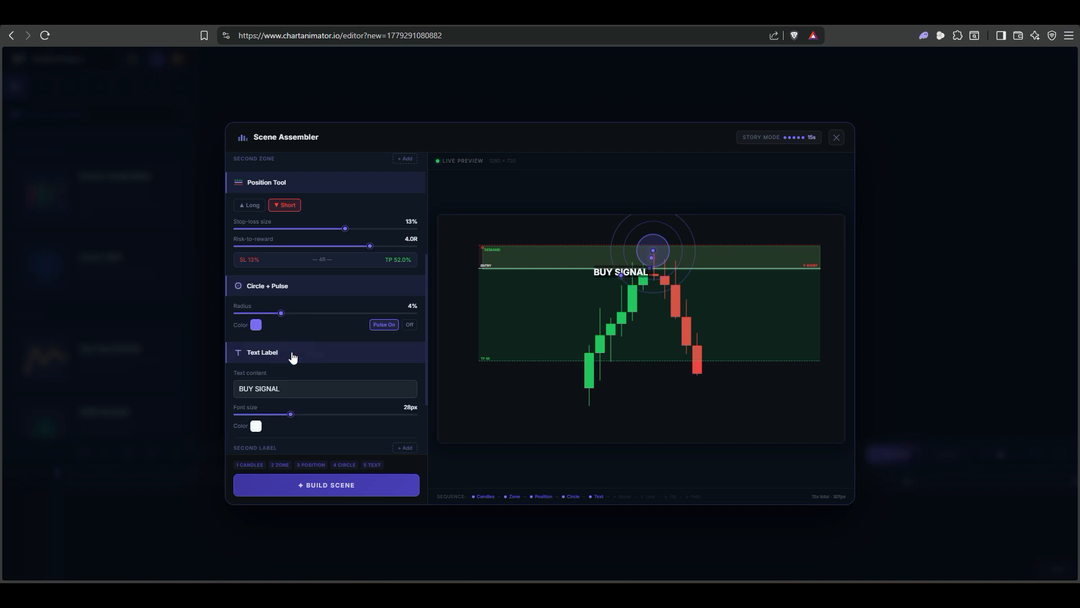
drag(619, 275, 738, 224)
drag(308, 386, 213, 374)
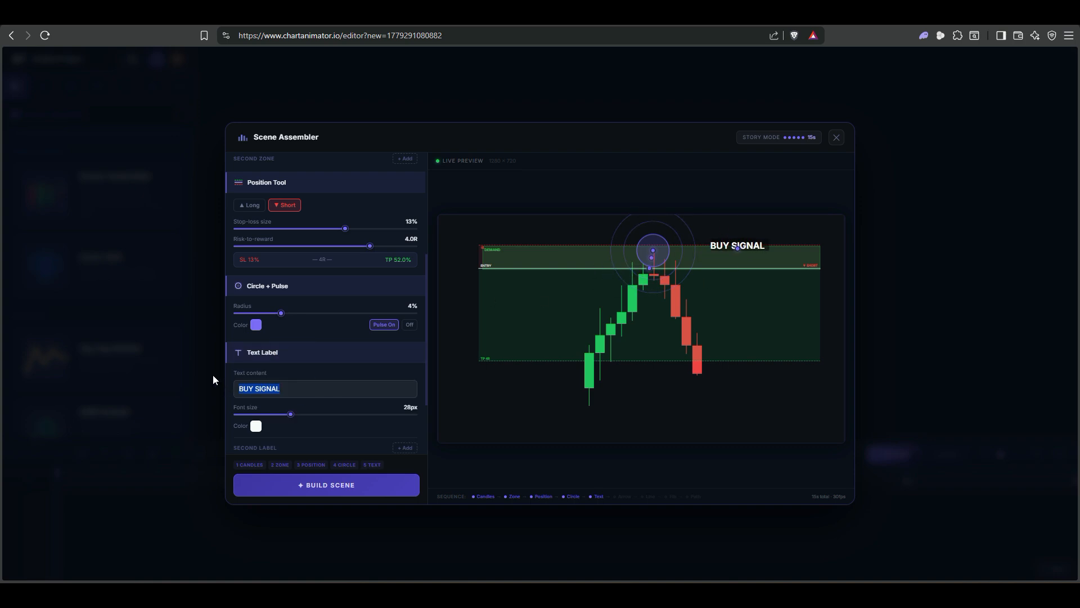
text(SELL TH)
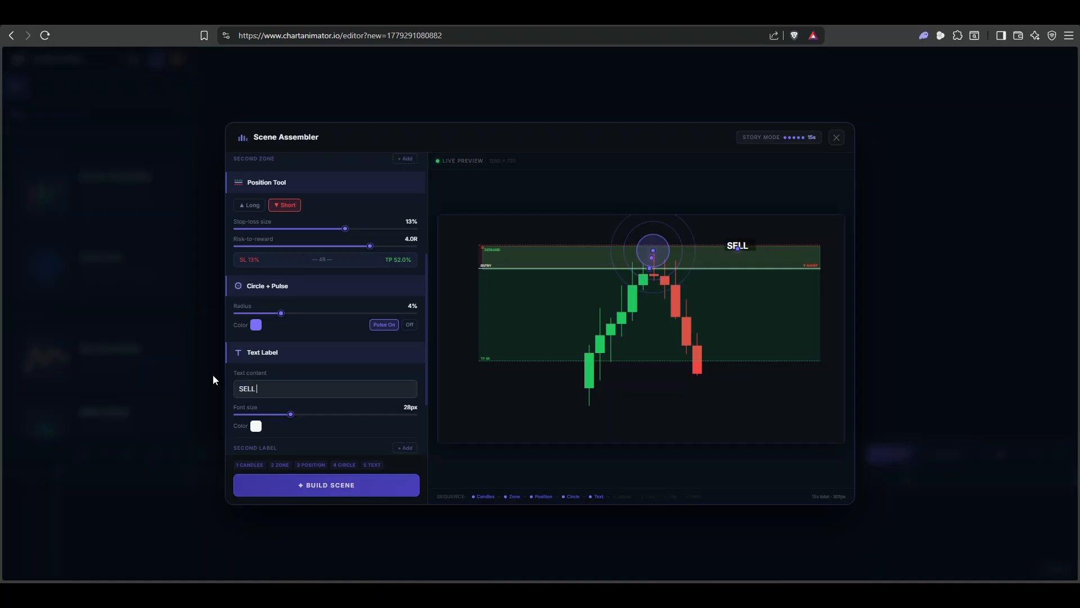
text(E MARKE)
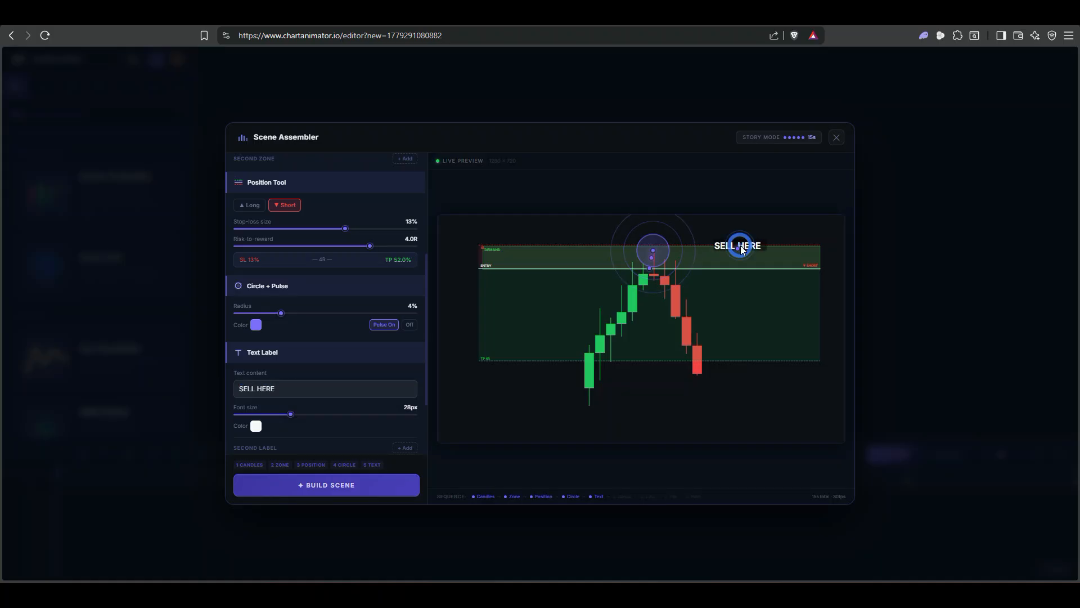
drag(742, 249, 771, 219)
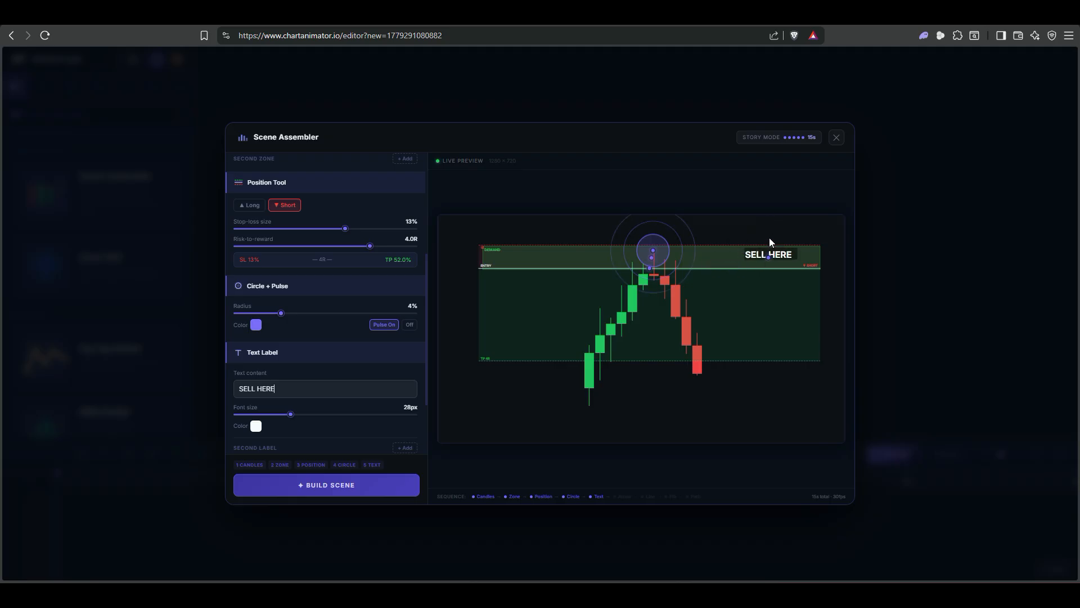
Step: Add a short arrow running from the "SELL HERE" label towards the circled peak
scroll(270, 404, down, 2)
click(285, 373)
drag(528, 364, 697, 257)
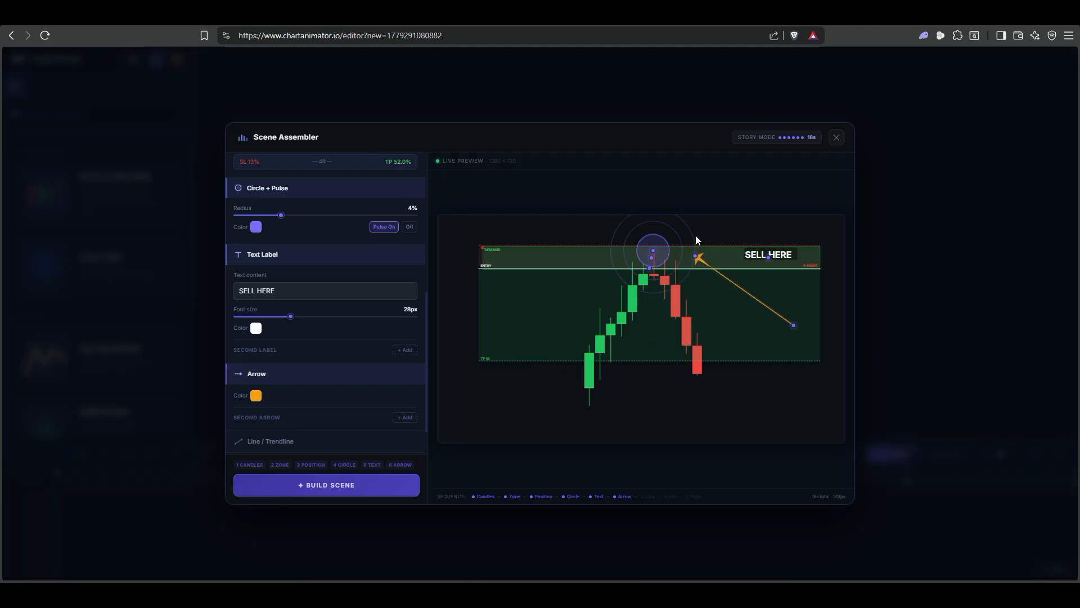
drag(793, 325, 726, 263)
scroll(319, 329, down, 1)
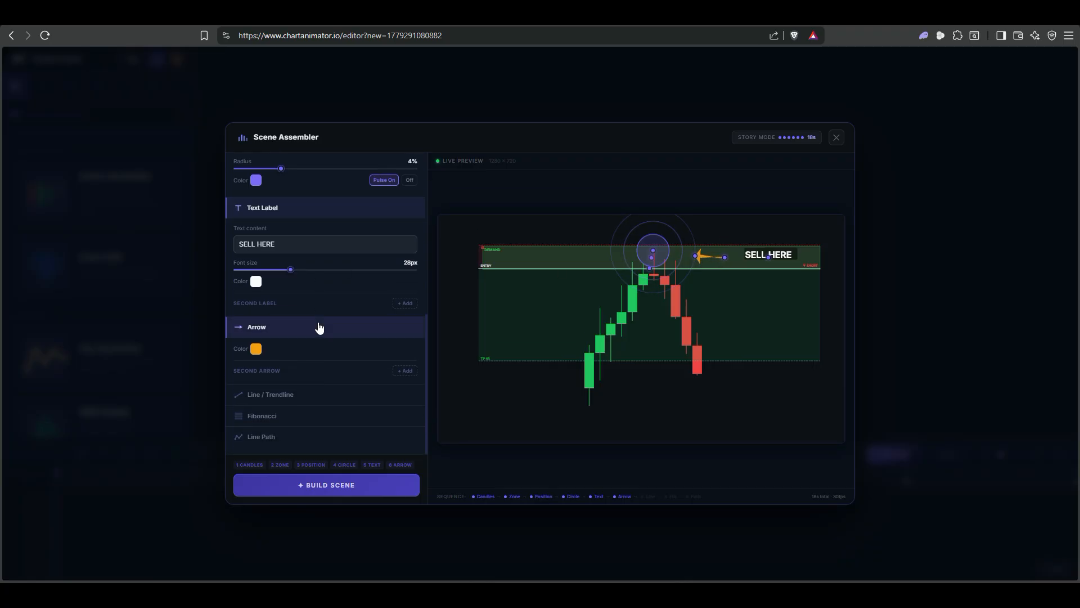
click(287, 394)
click(309, 401)
click(297, 437)
click(299, 438)
Step: Build the scene and preview its opening seconds with the timeline area enlarged to show every track
click(350, 490)
drag(422, 439, 422, 384)
click(516, 400)
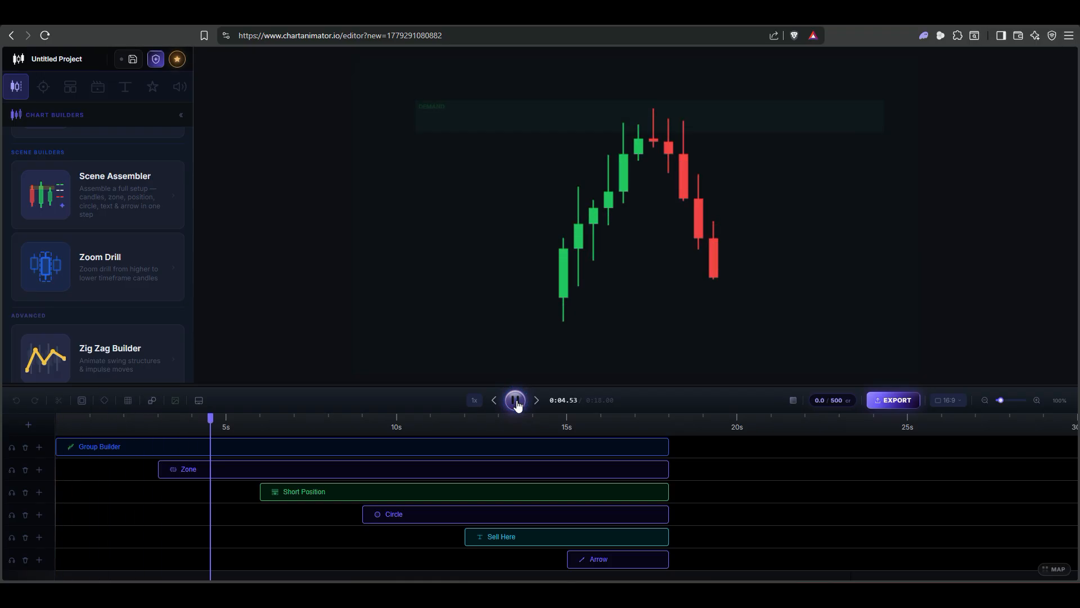
click(516, 400)
Step: Extend the Zone clip's start back to about 1 s and set the zone's opacity to 100%
drag(158, 467, 93, 469)
click(160, 470)
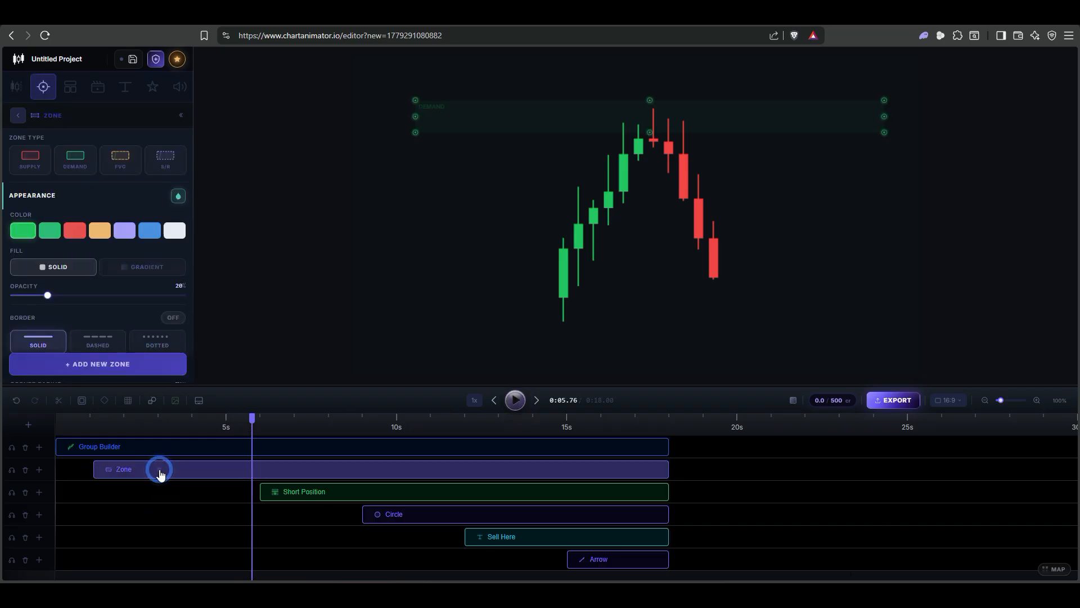
scroll(97, 197, down, 1)
drag(48, 220, 185, 224)
scroll(158, 259, down, 5)
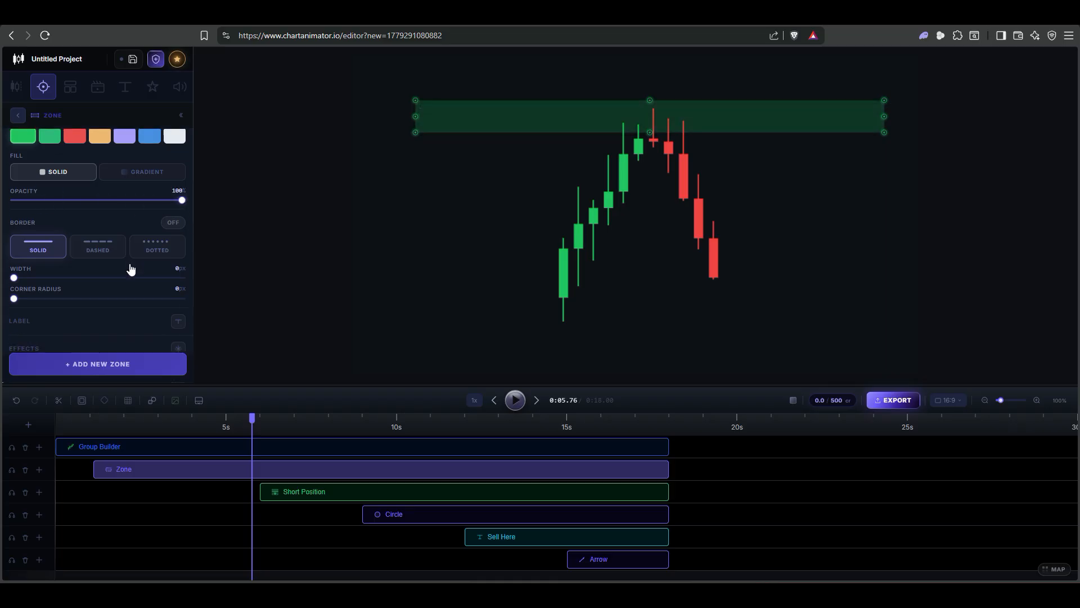
Step: Play the animation from the start to check the zone's reveal timing against the candles
click(495, 400)
click(515, 401)
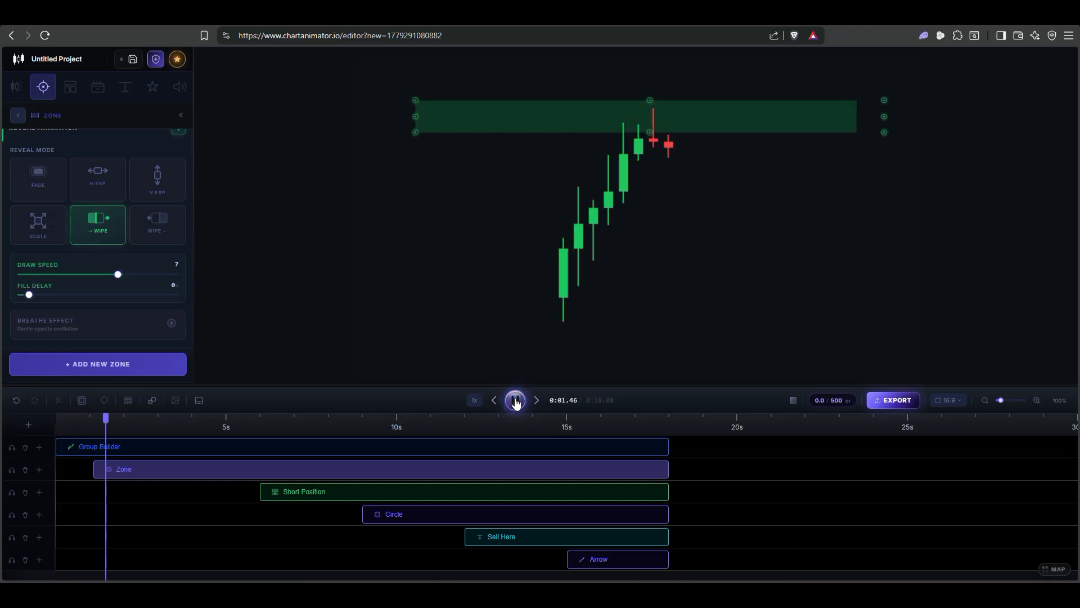
click(515, 400)
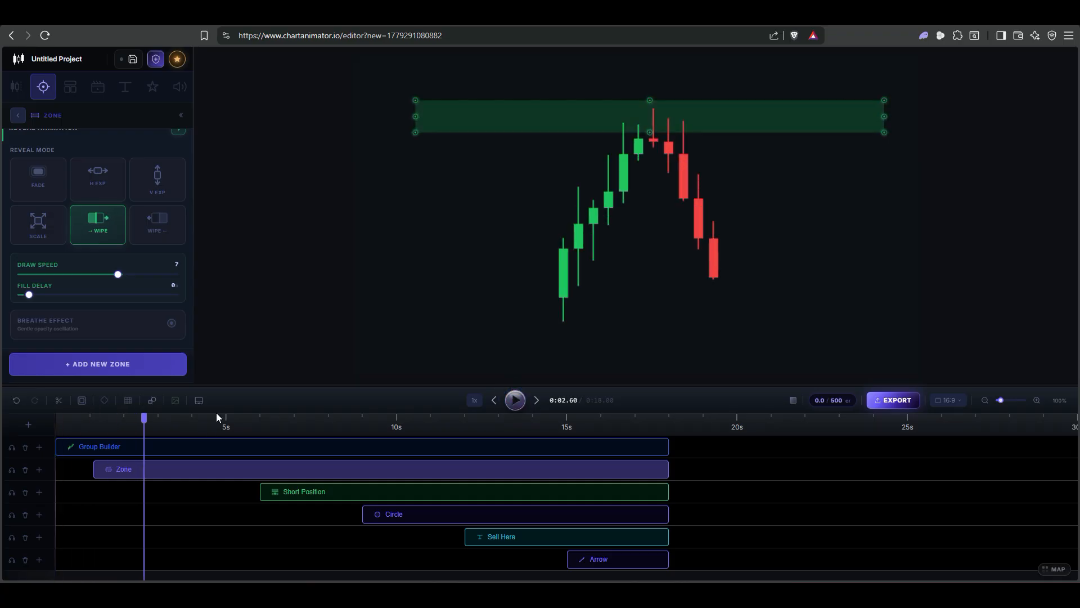
Step: Add a 2s pause point at candle 7 in the Group Builder clip
click(217, 446)
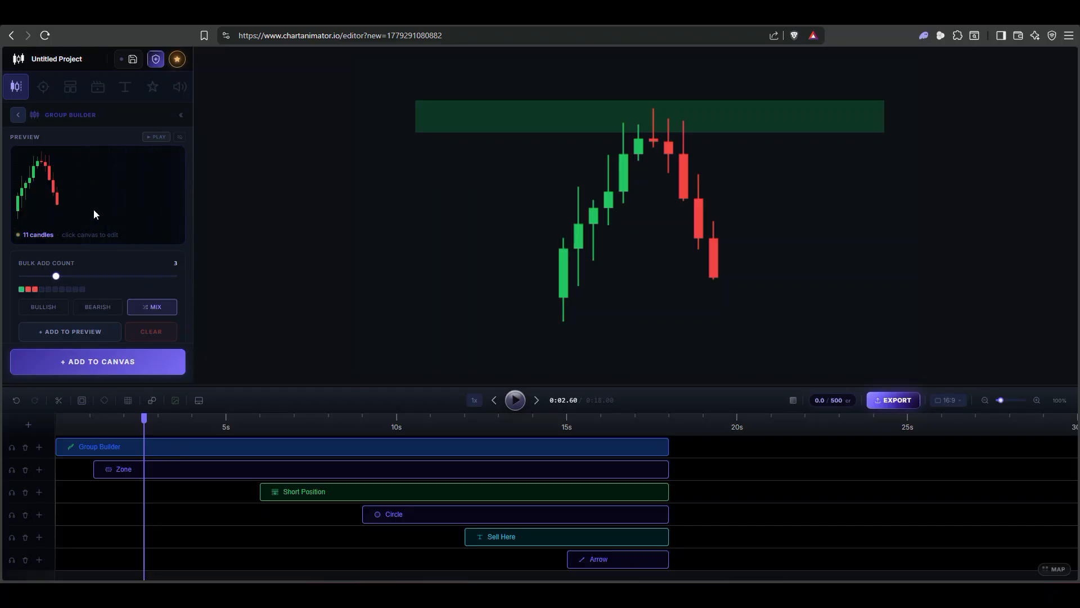
scroll(94, 212, down, 5)
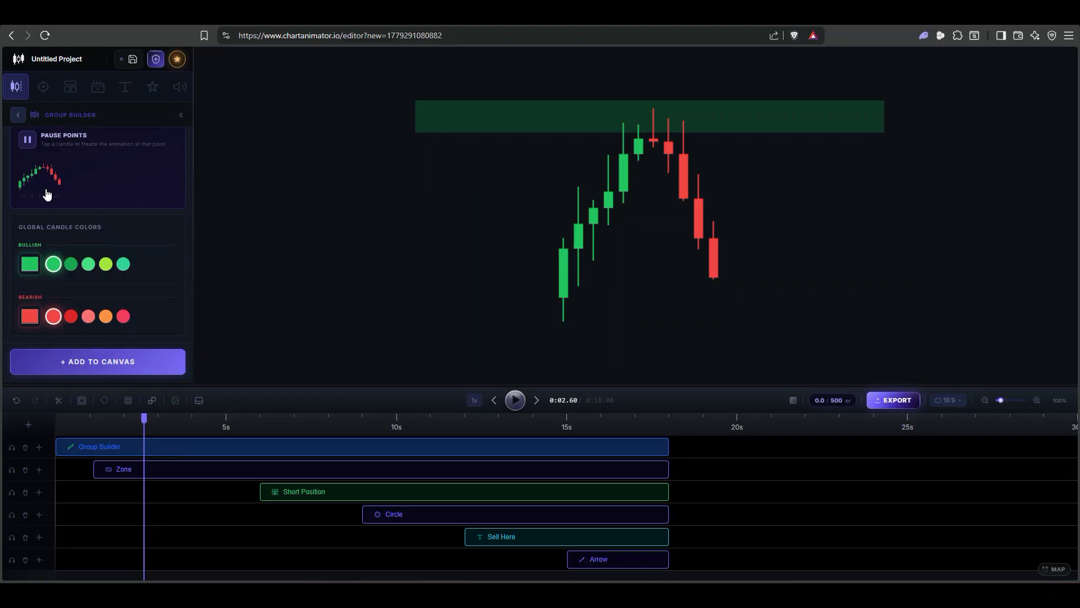
click(45, 171)
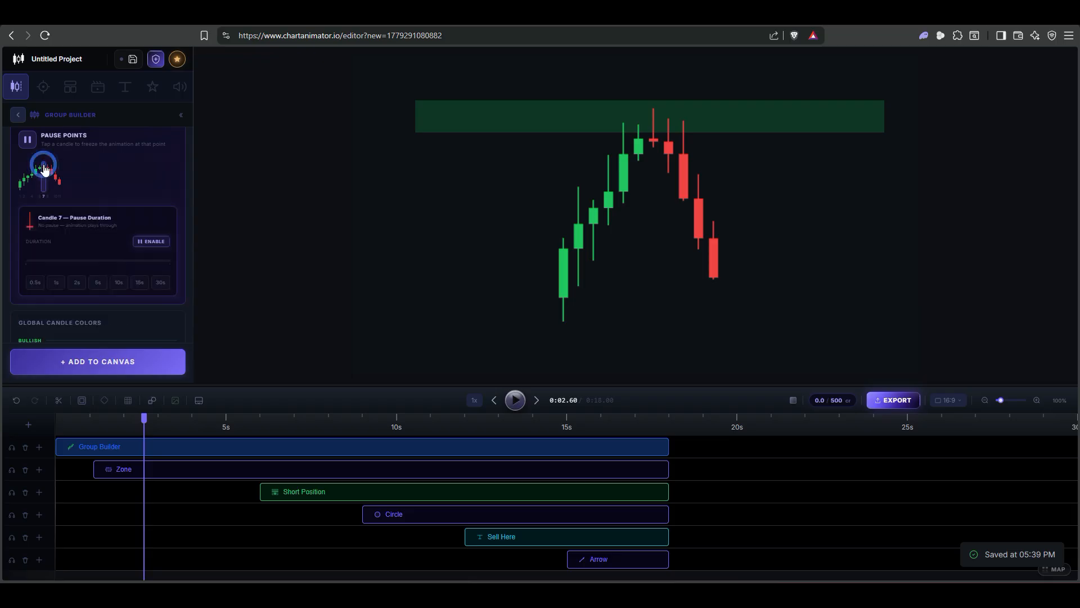
click(76, 282)
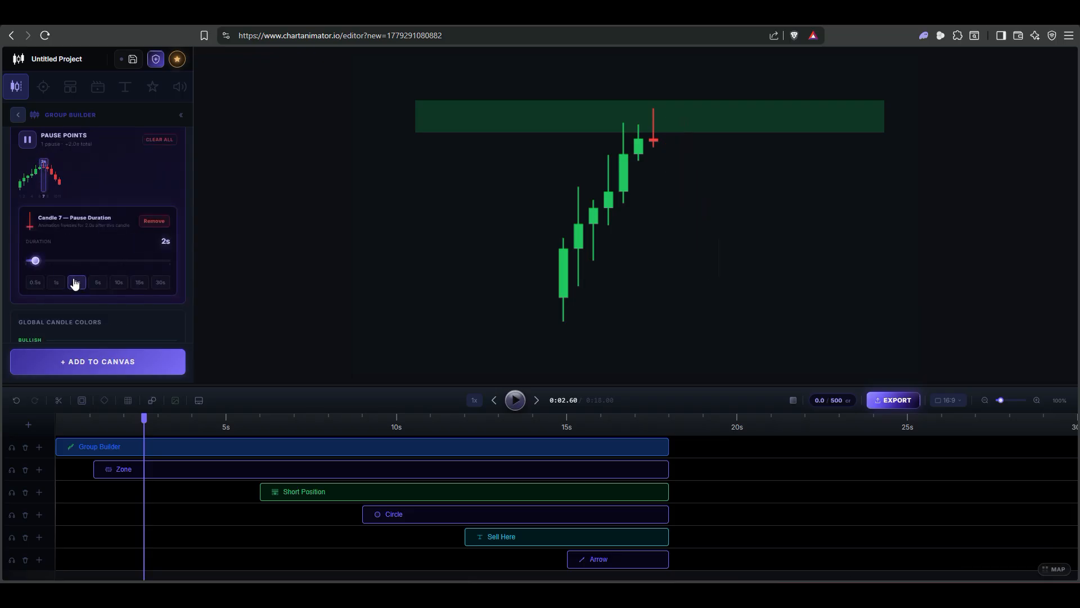
Step: Preview the candle animation with its pause point and place the playhead at about 2.7 s
click(516, 400)
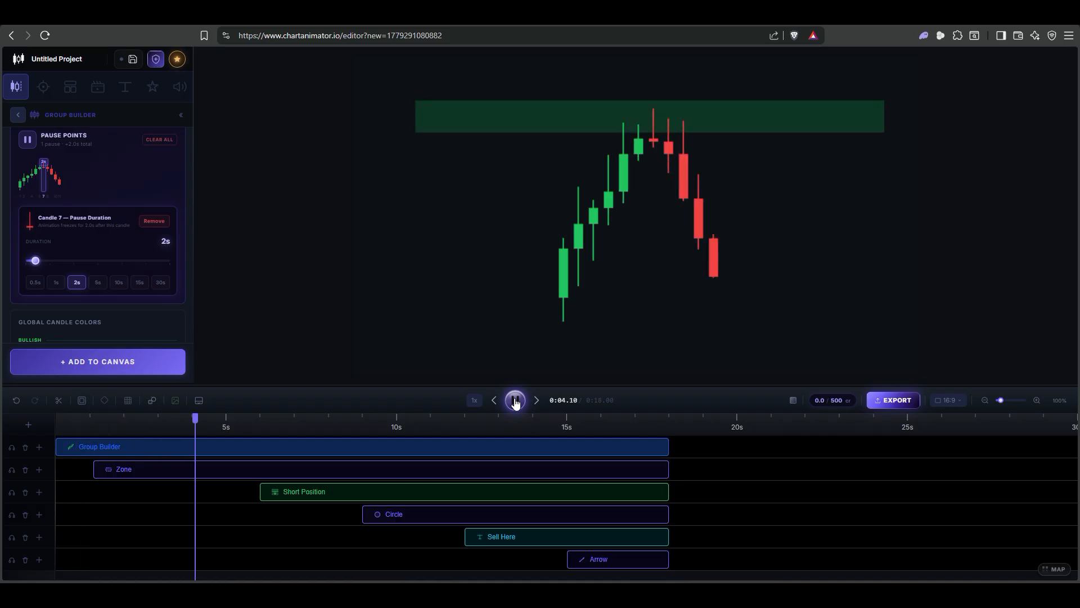
click(515, 400)
click(494, 400)
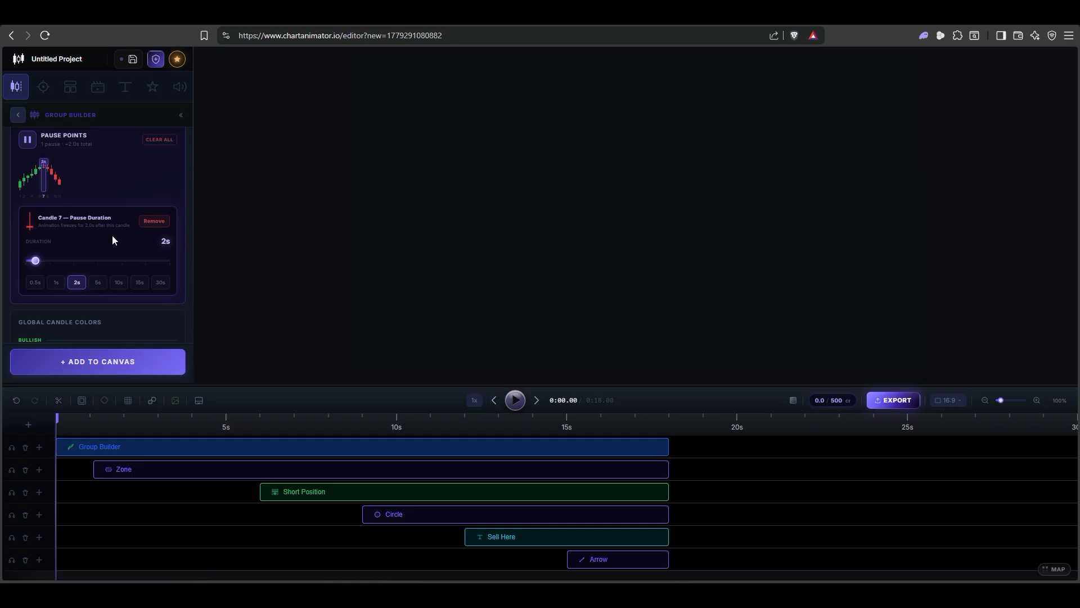
click(148, 427)
scroll(97, 234, down, 2)
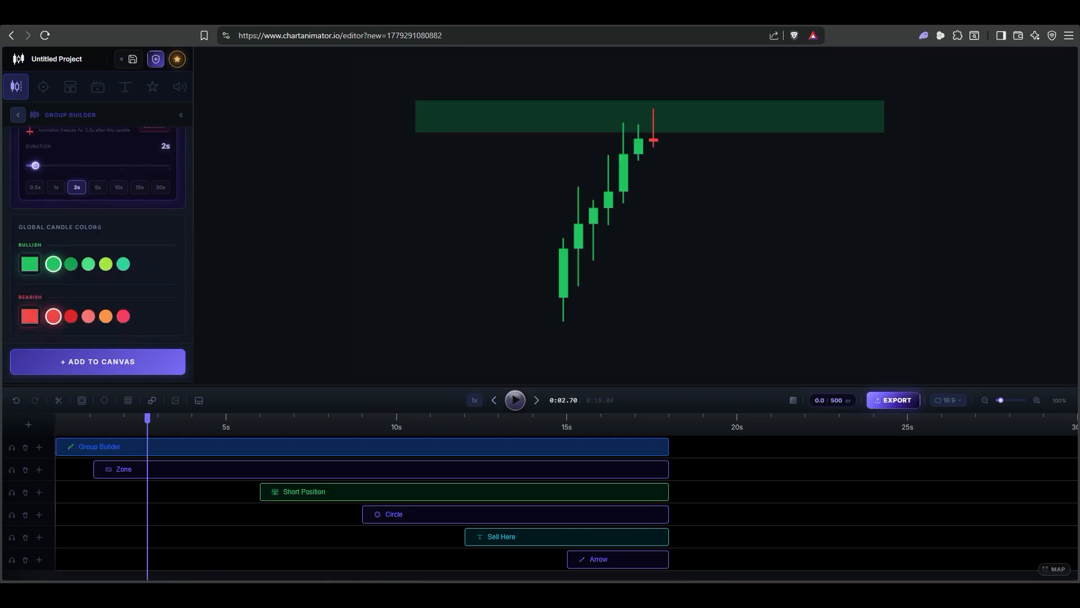
Step: Set the candle style in the Group Builder clip to a 7 px gap and 2 px wicks
scroll(96, 229, up, 6)
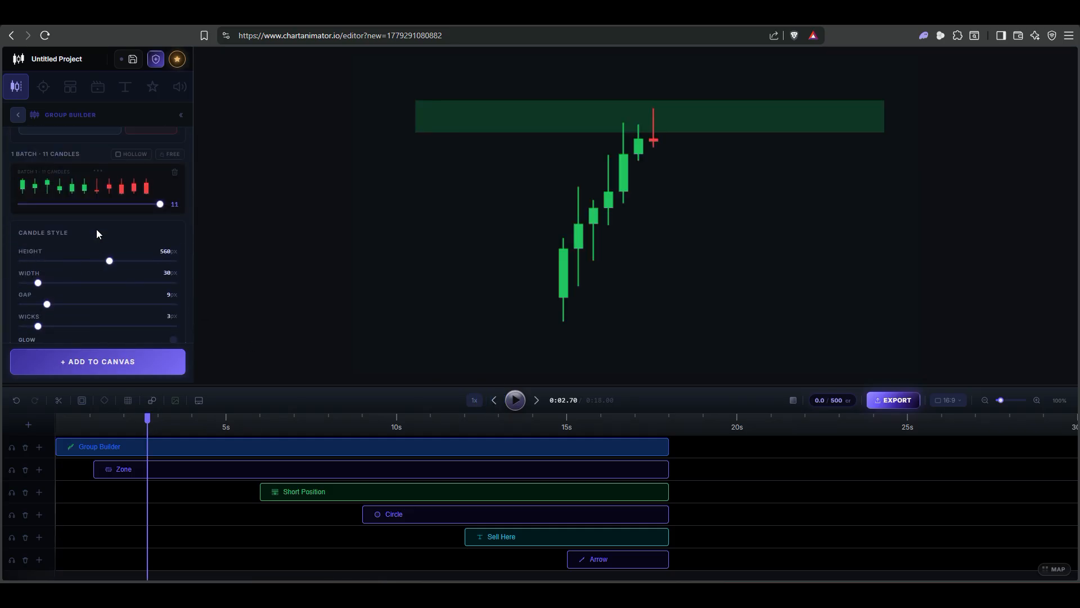
scroll(45, 245, down, 1)
click(43, 230)
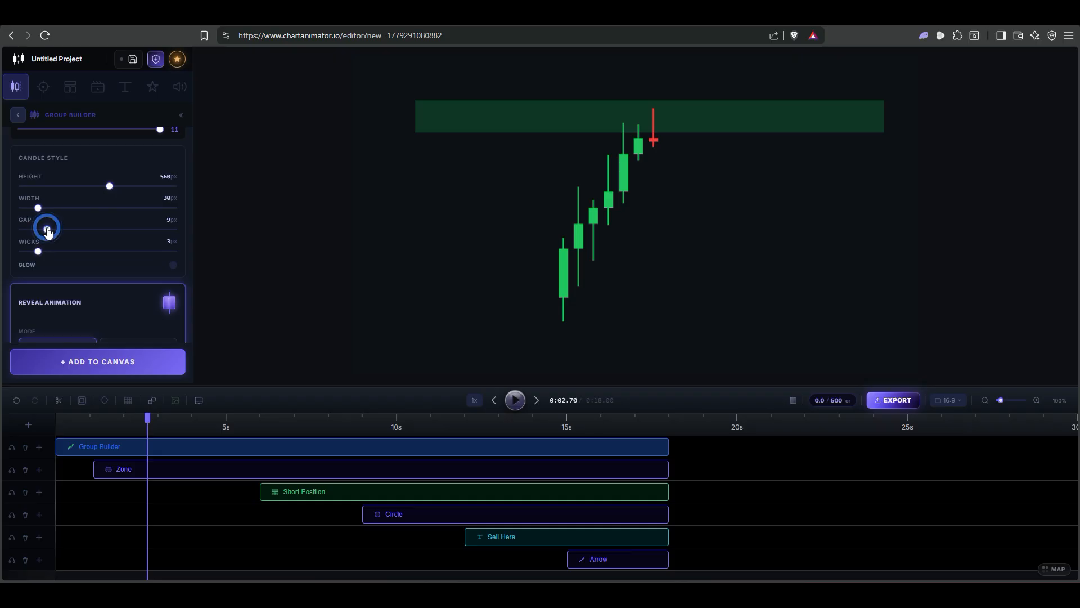
drag(38, 251, 31, 253)
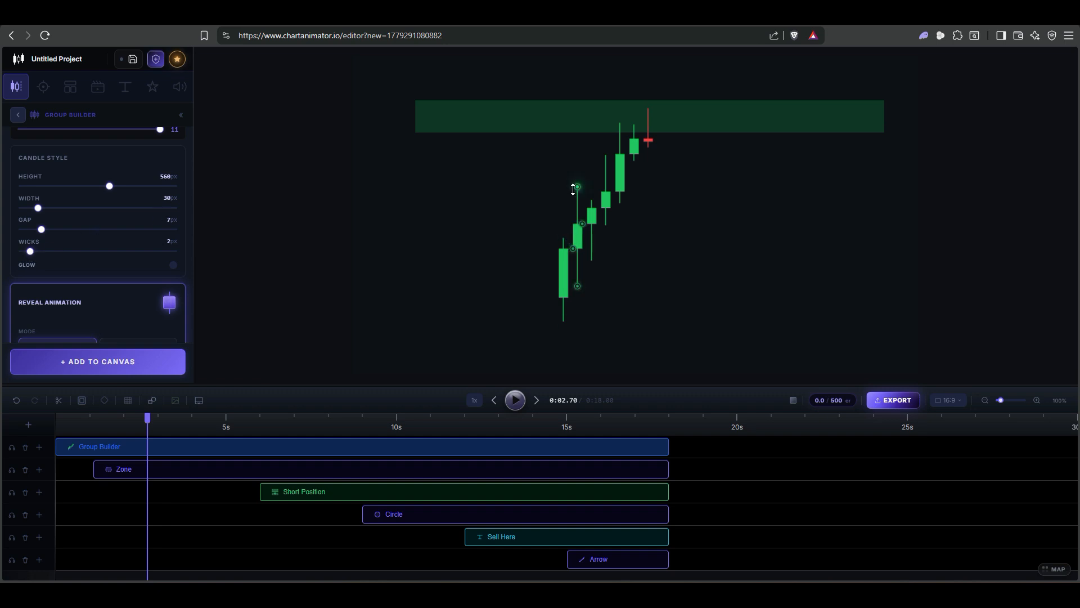
Step: Shorten the upper wicks of the second, fourth and fifth green candles on the canvas
drag(609, 157, 608, 184)
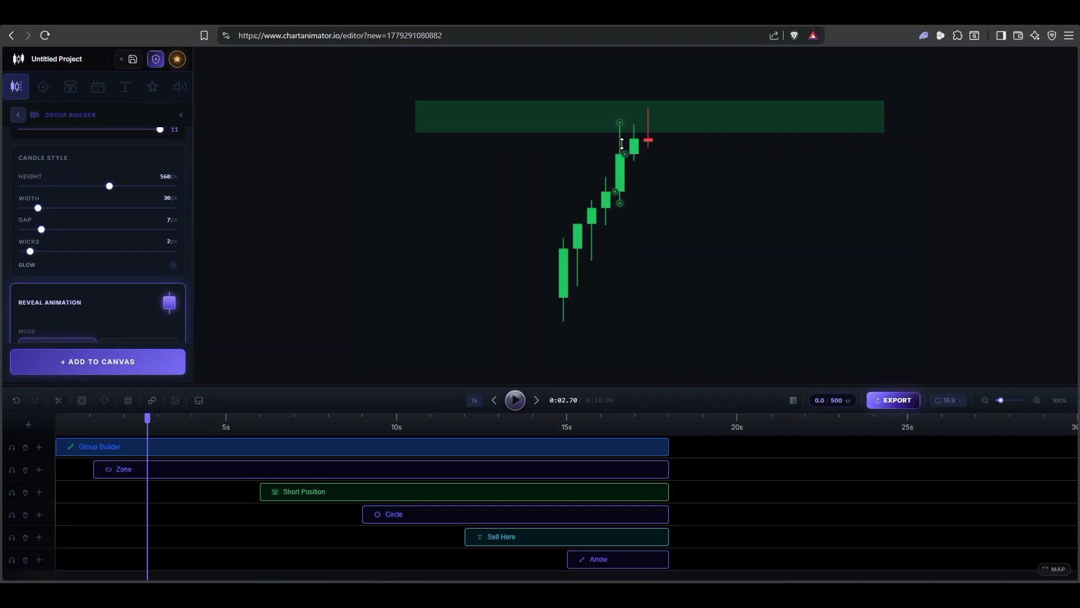
drag(618, 127, 622, 146)
drag(623, 136, 620, 129)
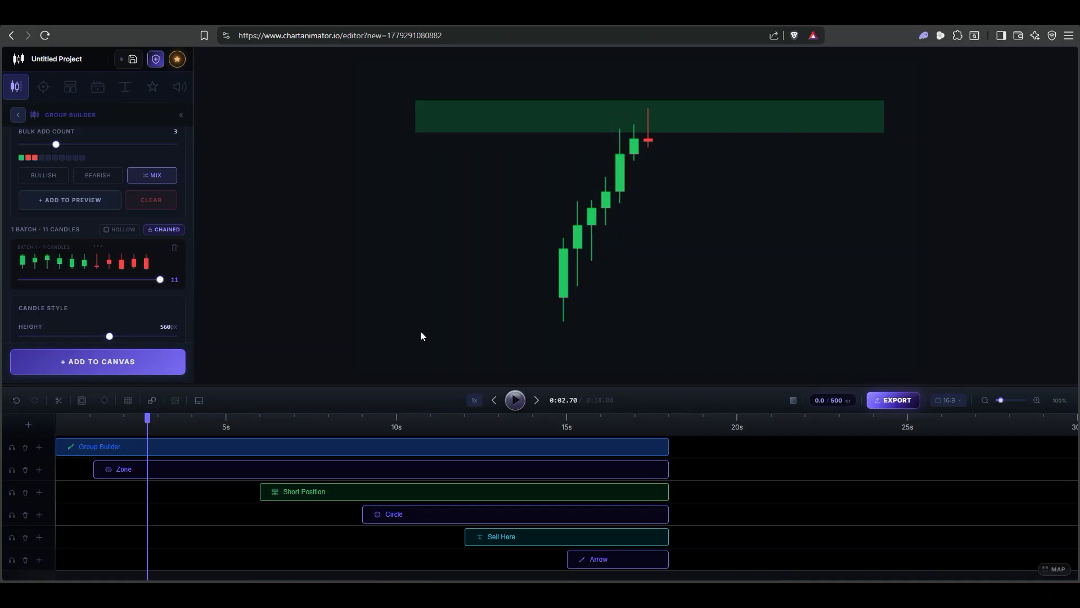
Step: Play the animation from the start to about 2.6 s and extend the Circle clip's start back to about 1.8 s
click(495, 407)
click(515, 400)
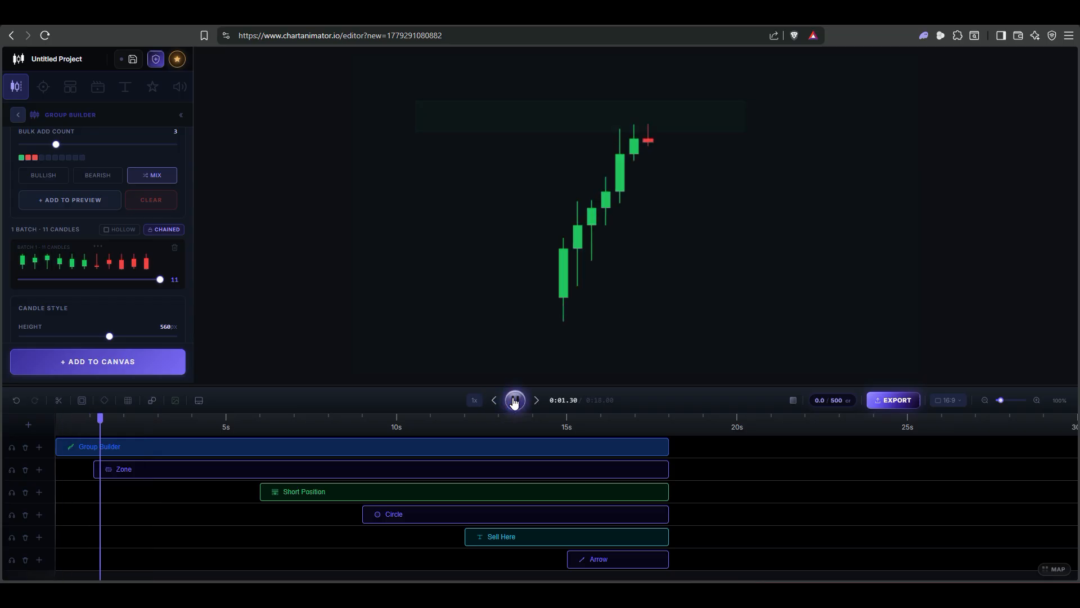
click(513, 400)
drag(366, 512, 118, 504)
mouse_move(650, 115)
mouse_down()
mouse_move(625, 109)
mouse_move(643, 108)
mouse_up()
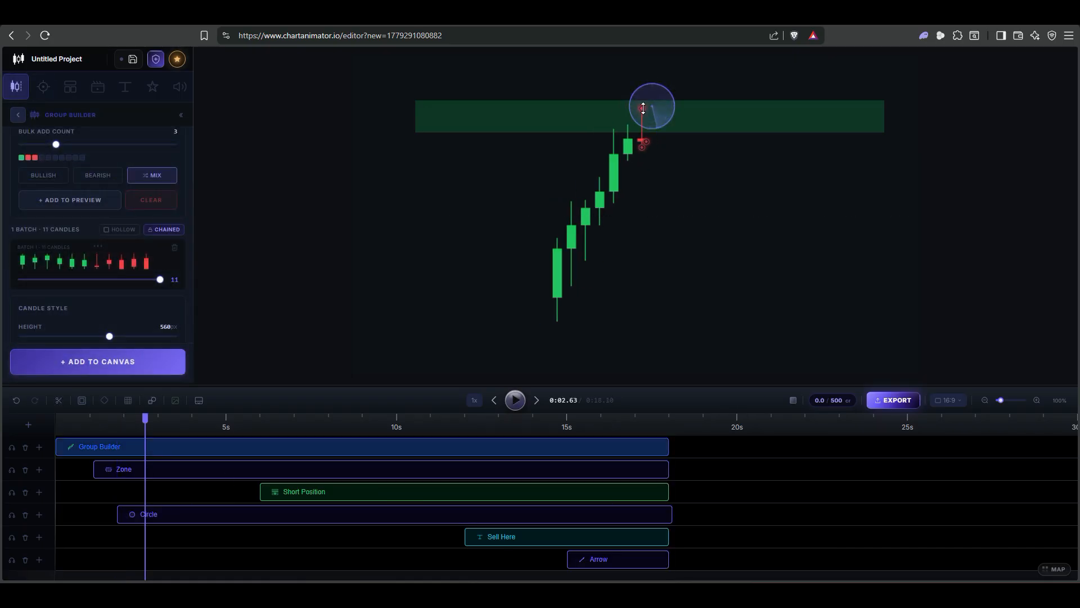
click(17, 401)
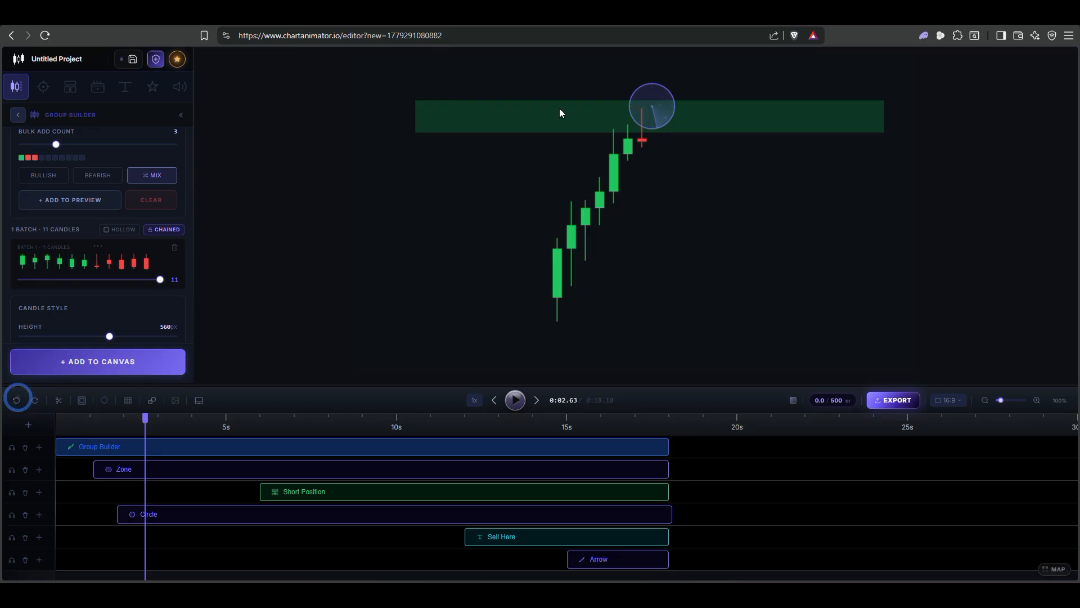
click(17, 401)
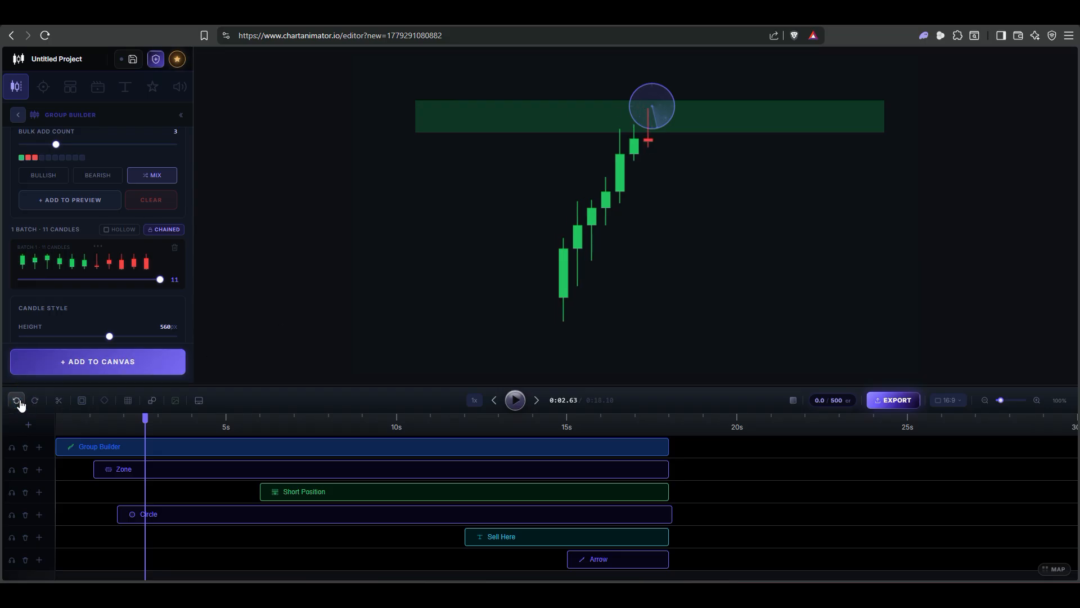
Step: Switch the circle's pulse style to Burst and set its pulse position to Both
click(289, 513)
scroll(99, 235, down, 5)
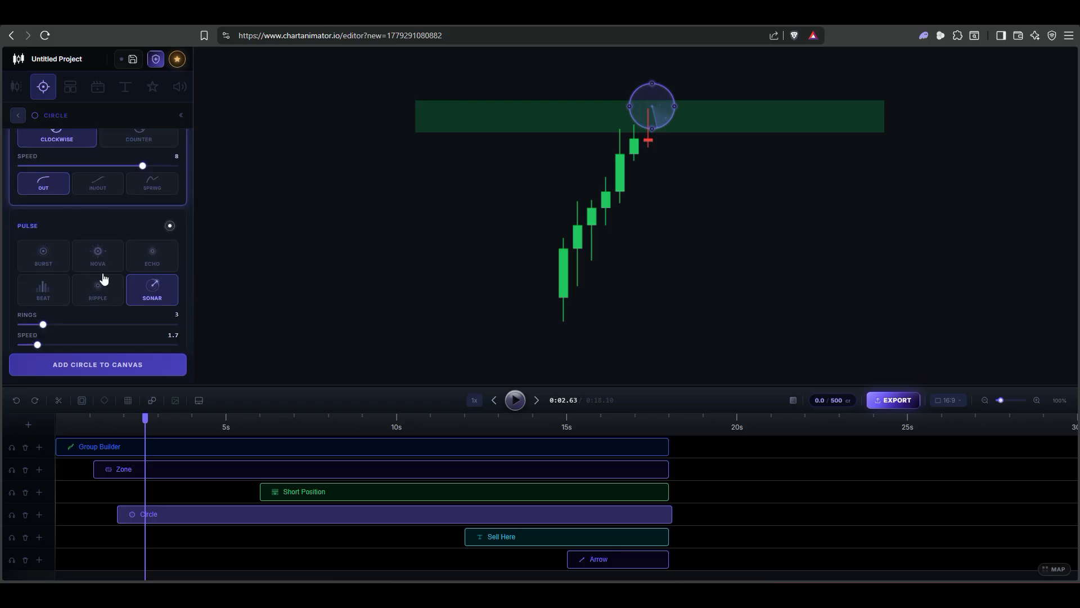
click(44, 262)
scroll(100, 248, down, 3)
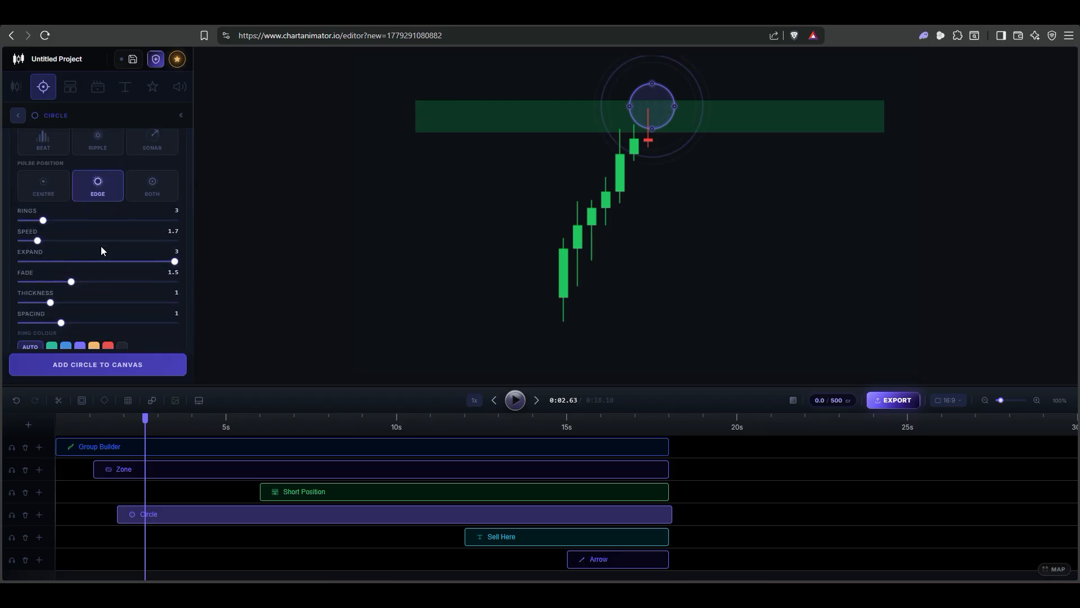
click(152, 183)
Step: Nudge the candles slightly right under the circle and move the Circle clip onto a new topmost track
mouse_move(643, 97)
mouse_down()
mouse_move(631, 111)
mouse_move(650, 111)
mouse_up()
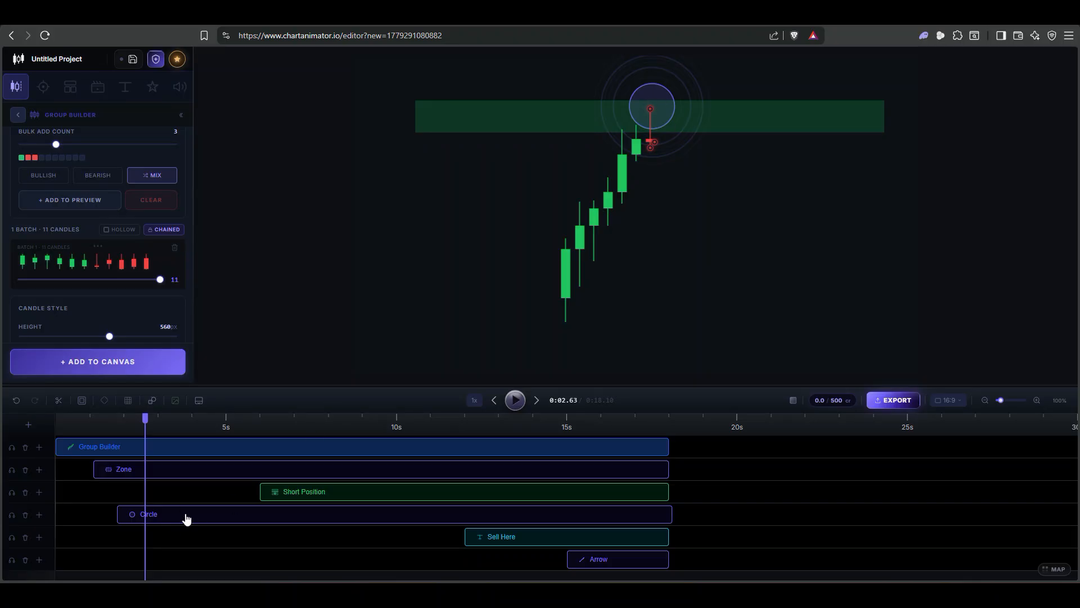
click(30, 427)
drag(216, 533, 209, 439)
Step: Centre the circle over the first red candle's upper wick and turn off the circle's border
mouse_move(655, 97)
mouse_down()
mouse_move(646, 113)
mouse_move(668, 109)
mouse_move(647, 113)
mouse_move(656, 109)
mouse_up()
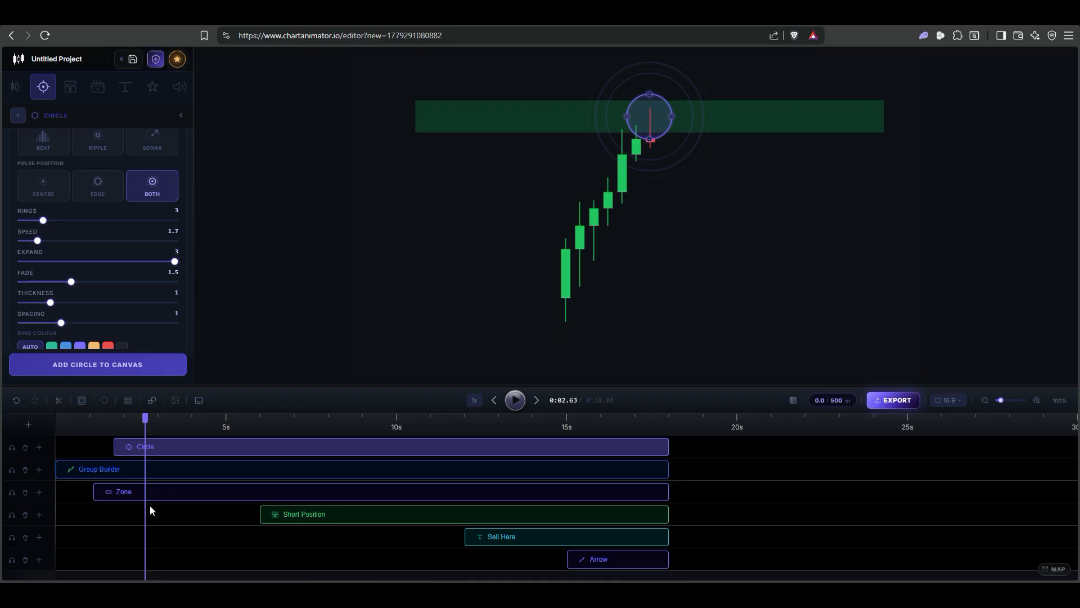
drag(655, 123, 656, 121)
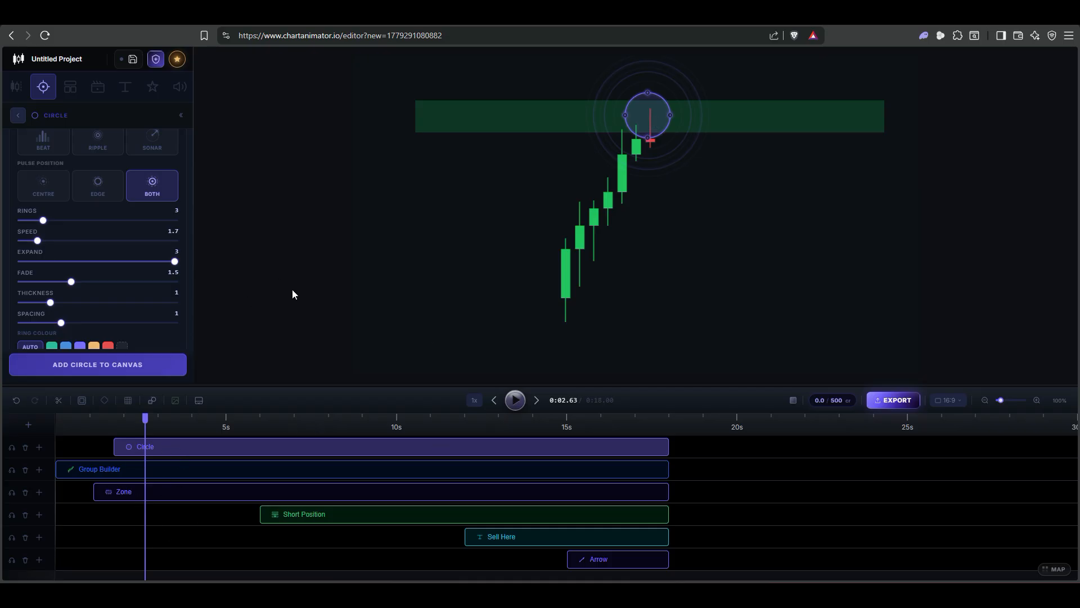
click(514, 403)
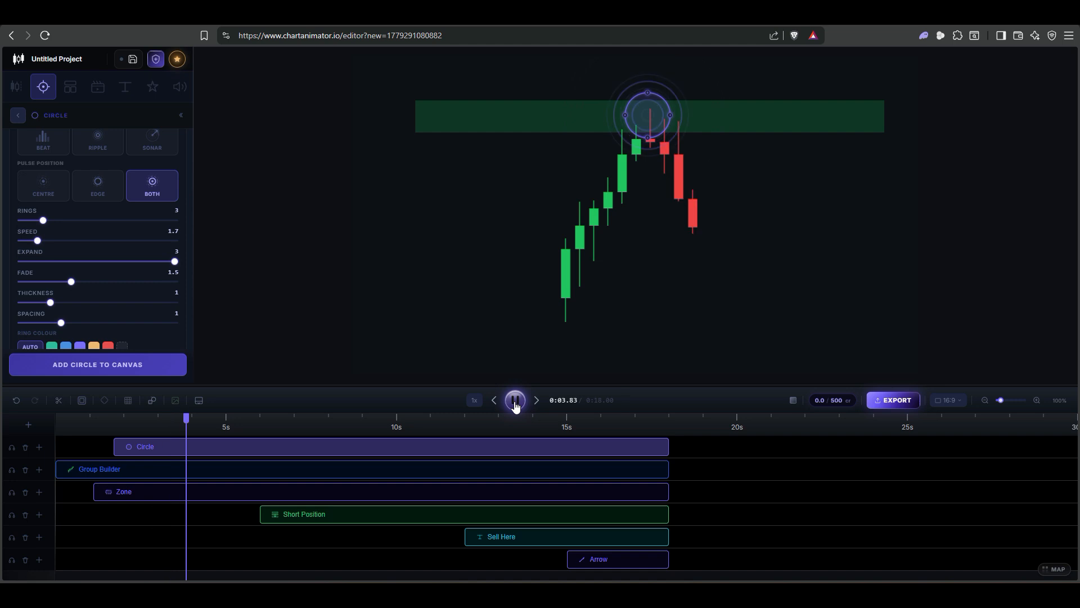
scroll(124, 225, up, 5)
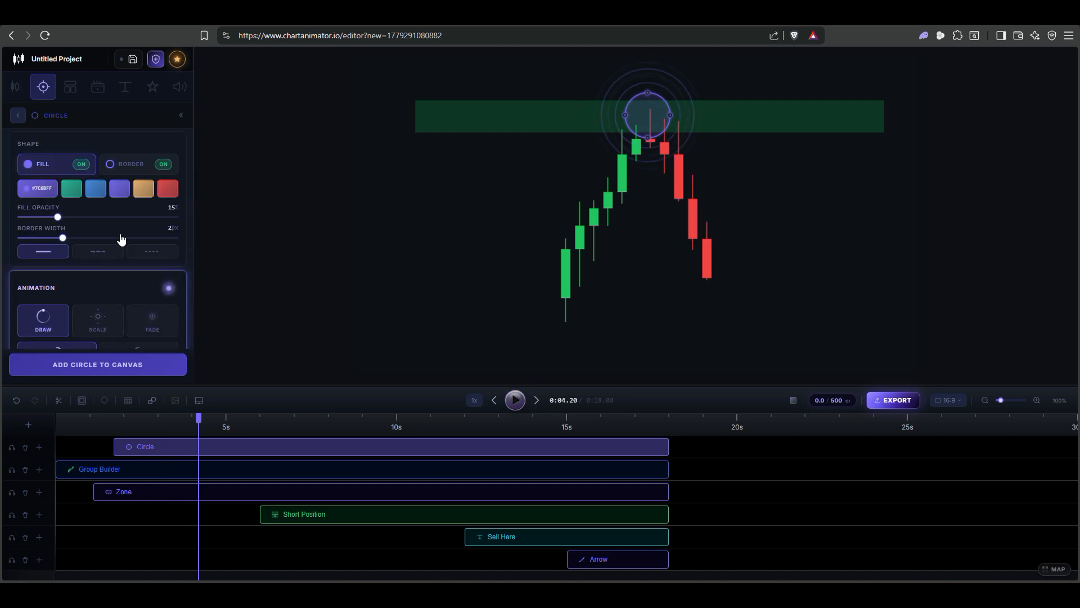
click(157, 169)
mouse_move(641, 114)
mouse_down()
mouse_move(652, 111)
mouse_move(641, 114)
mouse_up()
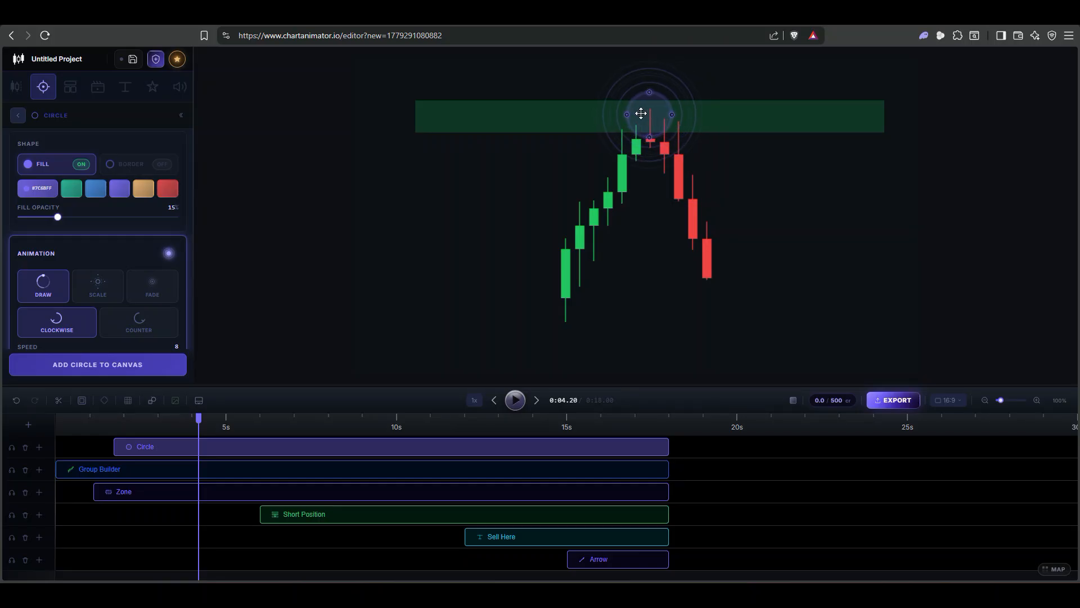
Step: Start the Circle clip at about 1.4 s and extend the Short Position clip's start back to about 2.3 s
mouse_move(81, 421)
mouse_down()
mouse_move(104, 428)
mouse_move(103, 448)
mouse_up()
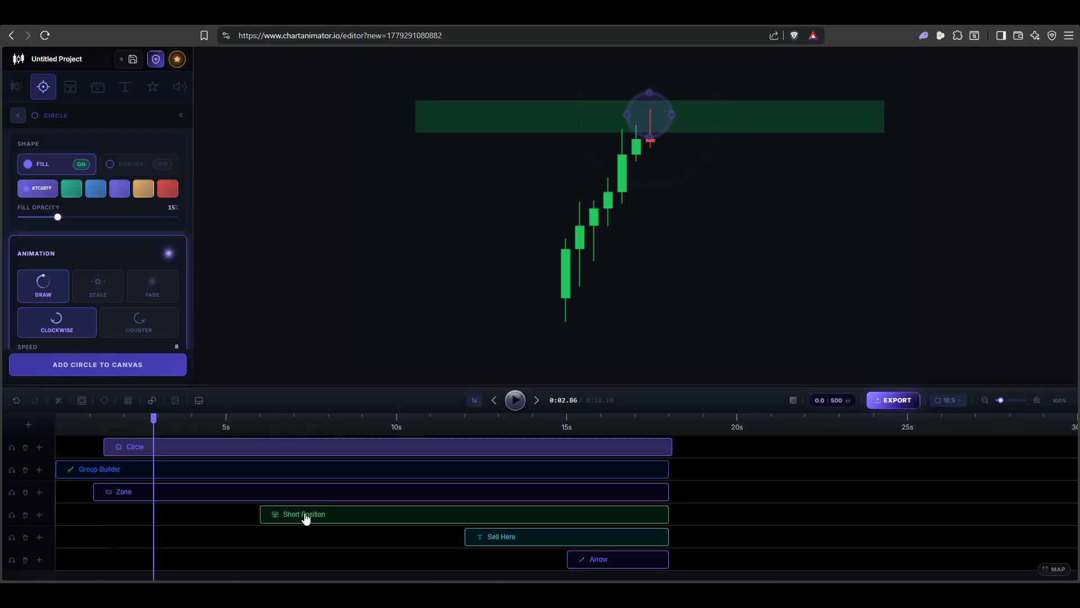
drag(263, 516, 134, 514)
click(129, 426)
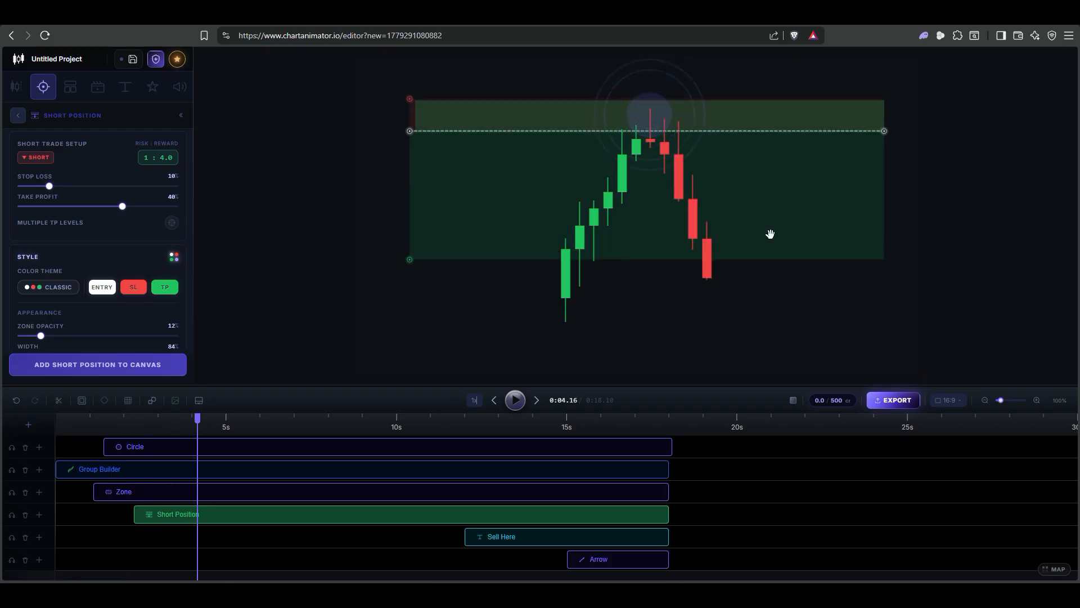
Step: Narrow the short position box to 20% width around the red candles at the peak
drag(884, 131, 694, 190)
scroll(129, 274, down, 3)
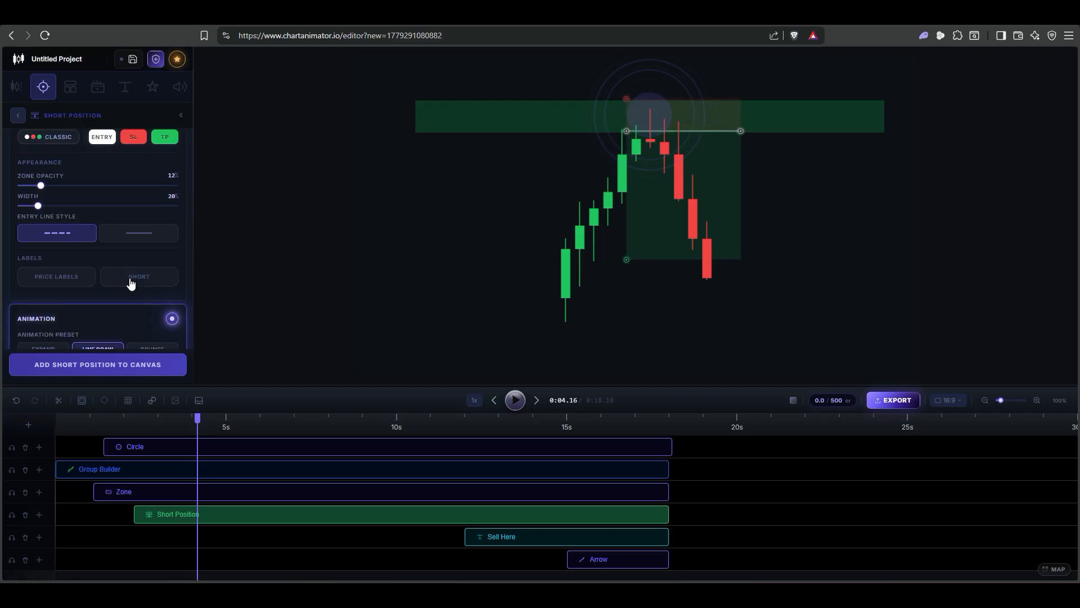
scroll(130, 279, down, 1)
scroll(130, 280, up, 3)
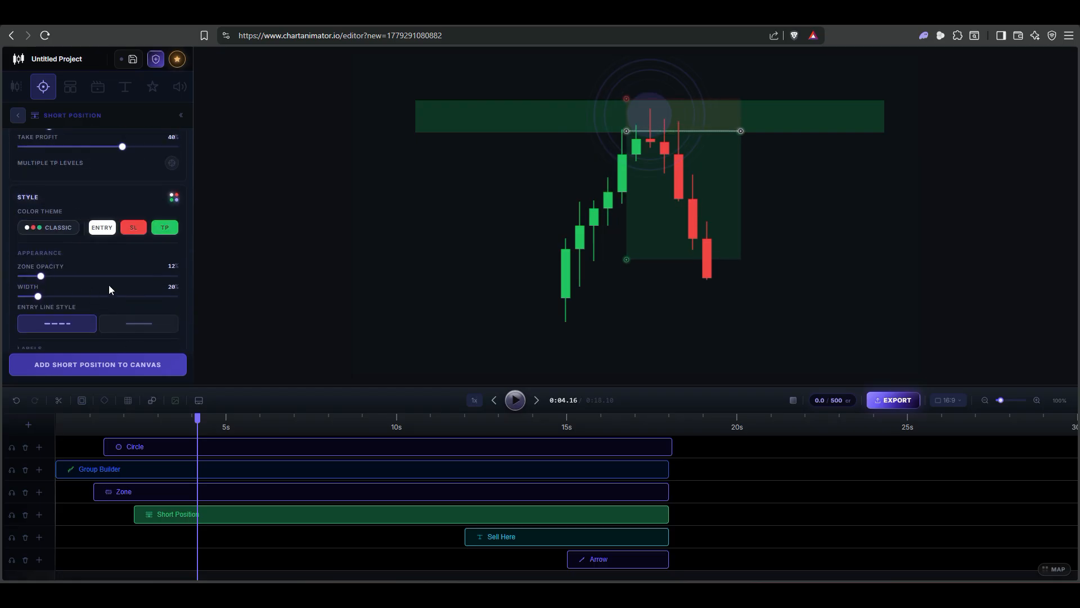
Step: Increase the short position's zone opacity and shift the box slightly left to start at the fifth candle
drag(41, 282, 115, 284)
click(607, 123)
click(716, 128)
drag(717, 159, 712, 158)
Step: Extend the starts of the Sell Here and Arrow clips back to about 3.4 s
drag(469, 538, 197, 538)
drag(568, 562, 205, 540)
drag(203, 419, 172, 434)
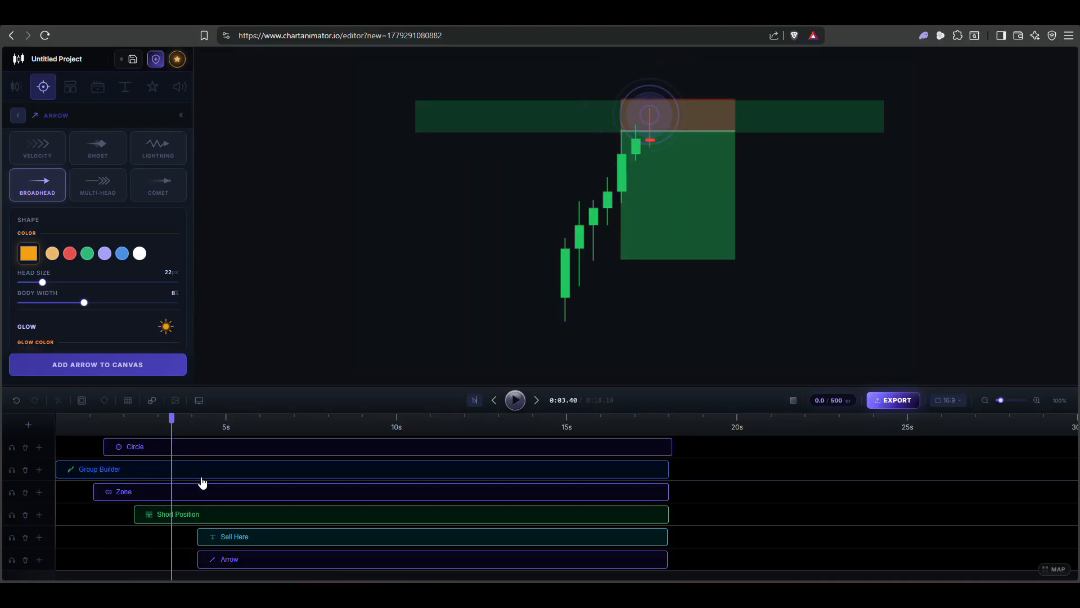
drag(197, 545, 172, 558)
drag(167, 434, 201, 433)
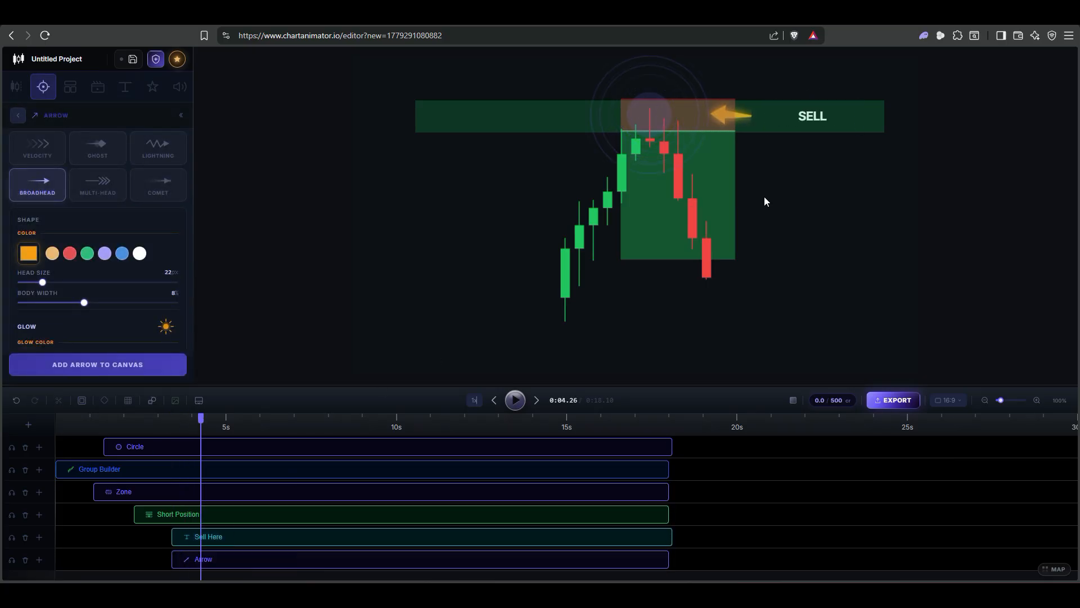
Step: Move the Sell Here and Arrow clips onto new tracks above the Circle clip, with Arrow topmost and both starting at about 3.4 s
click(717, 111)
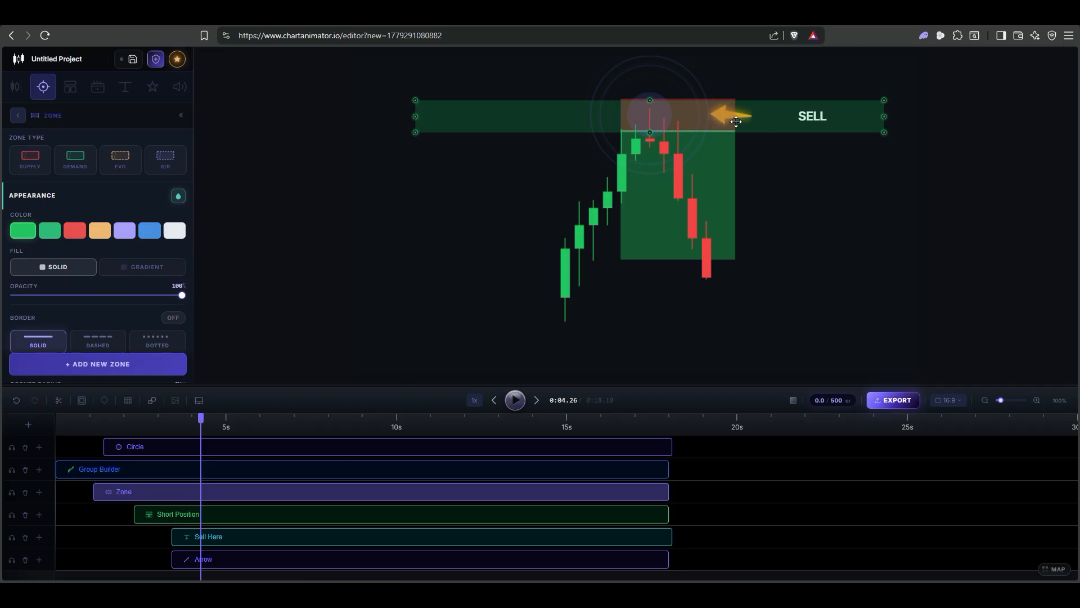
click(28, 424)
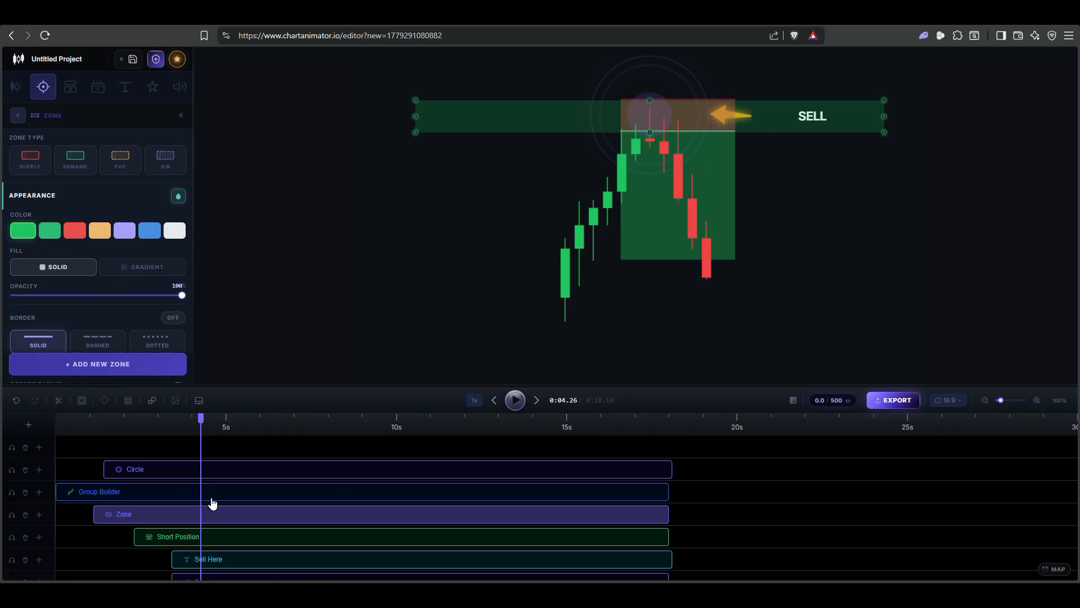
drag(223, 567, 213, 447)
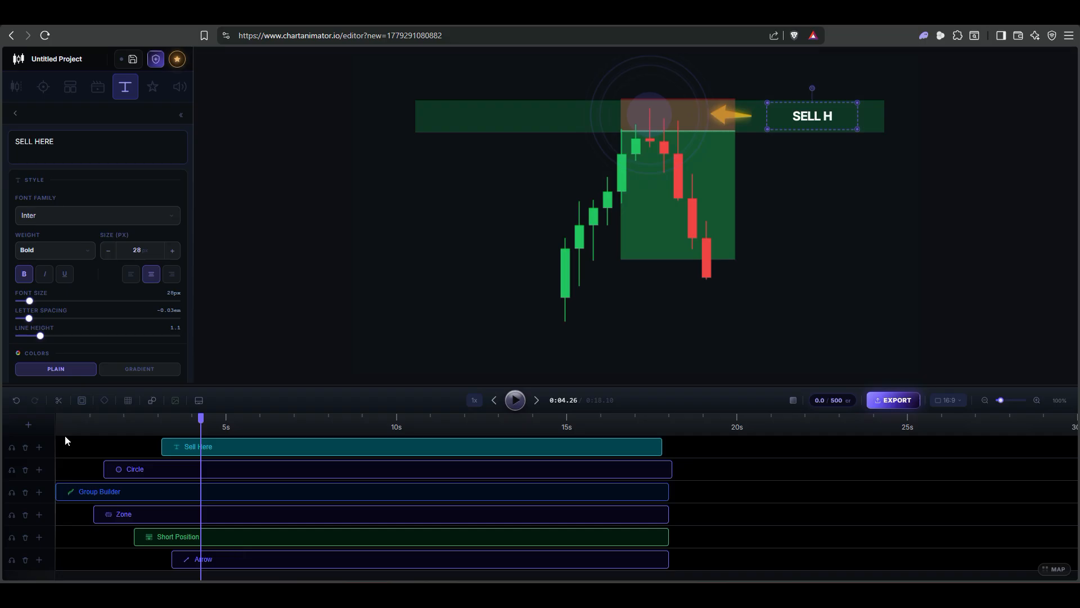
click(29, 423)
drag(248, 573, 248, 430)
drag(636, 444, 643, 470)
Step: Lengthen the arrow diagonally from below the zone toward the circle and place the SELL HERE label at its tail
click(742, 114)
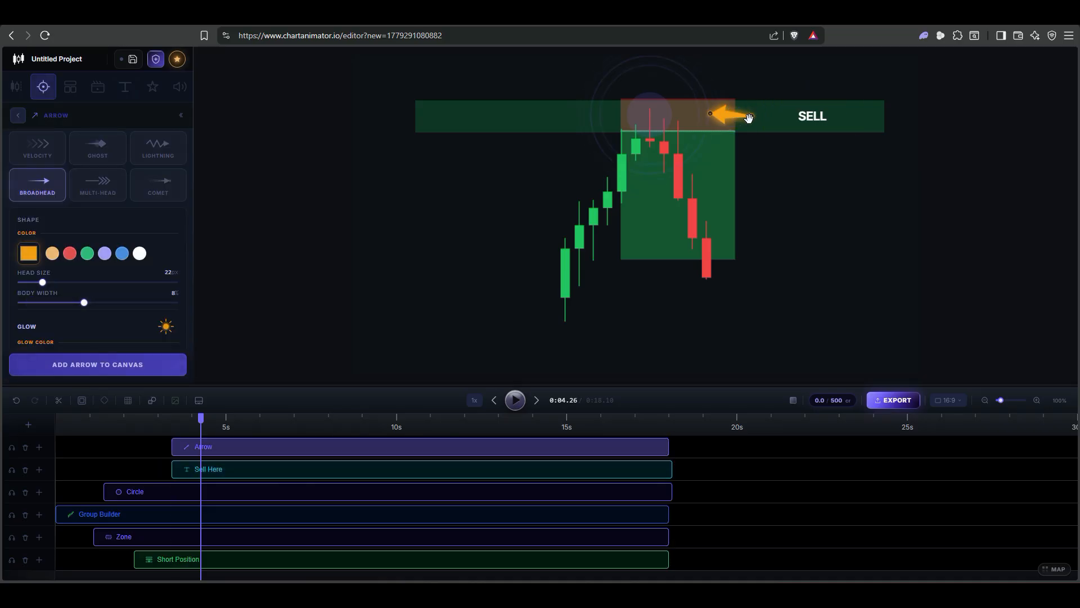
drag(753, 116, 788, 164)
click(818, 117)
drag(818, 117, 819, 169)
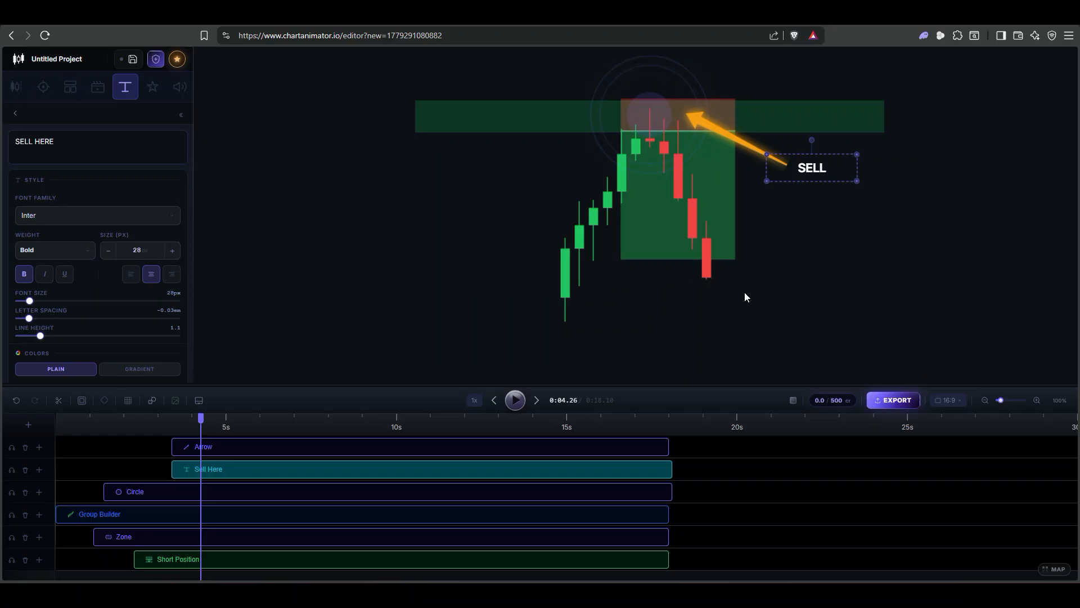
Step: Set the pause duration at candle 7 in the Group Builder clip to 2.5 s
click(496, 400)
click(162, 514)
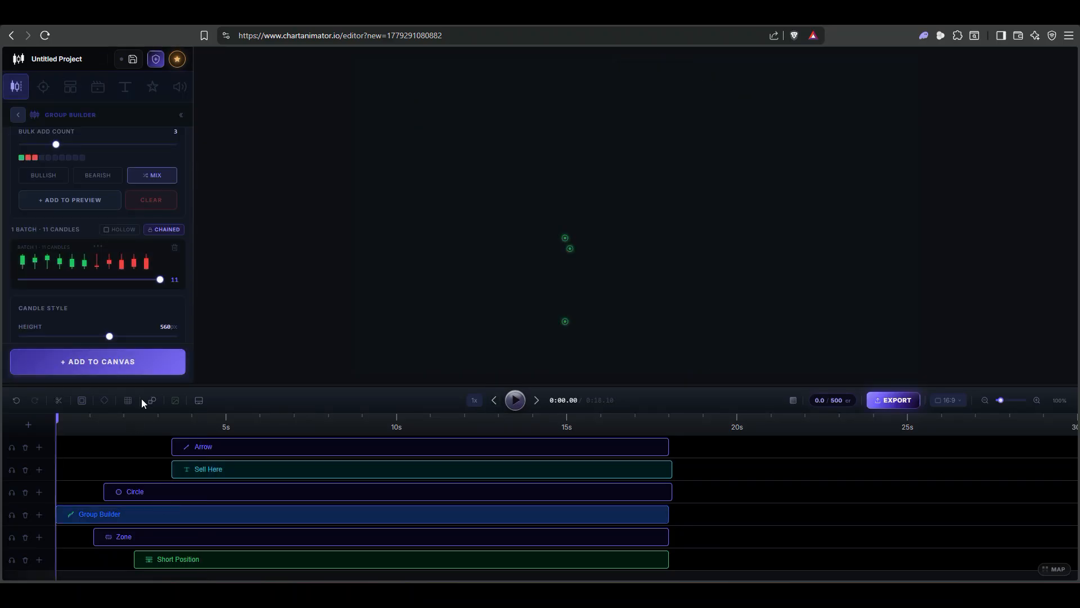
scroll(77, 253, down, 6)
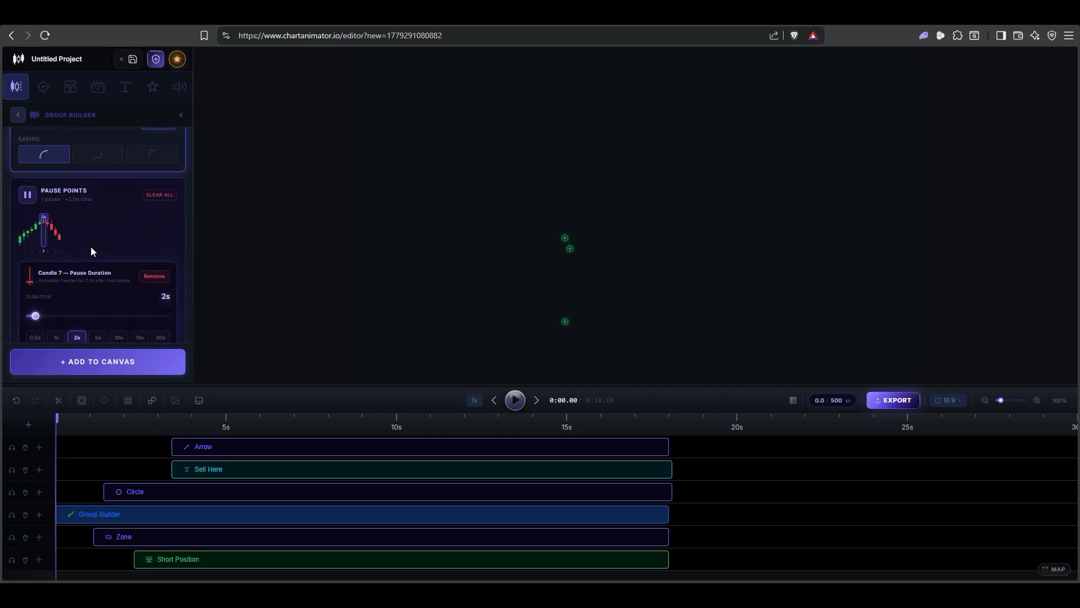
scroll(78, 332, down, 2)
drag(36, 241, 38, 242)
click(44, 246)
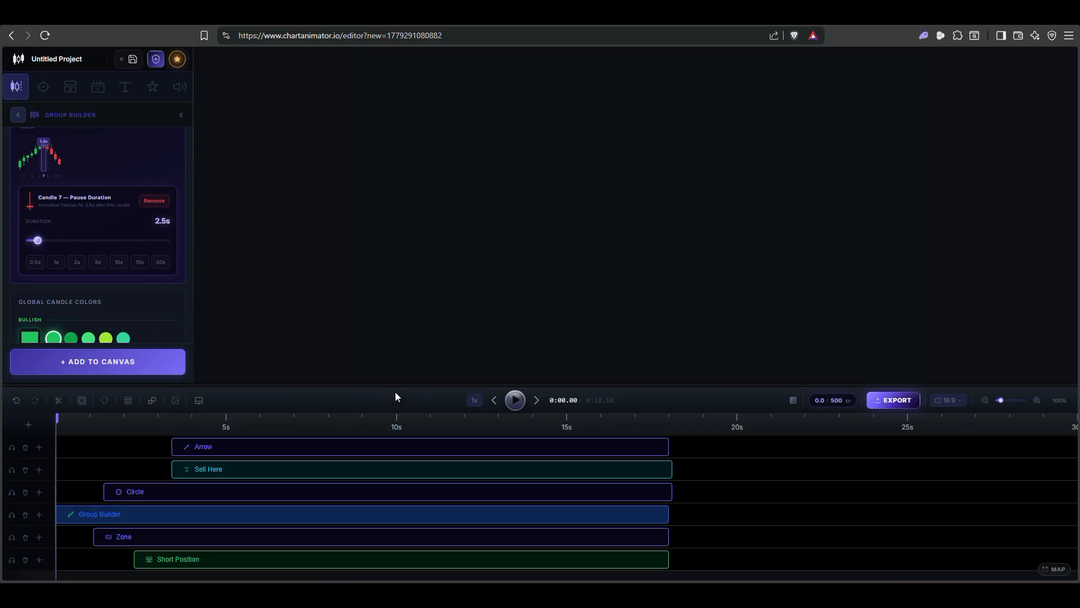
Step: Play the whole scene from the start to check the pause against the circle, position, arrow and label timing
click(772, 468)
click(515, 400)
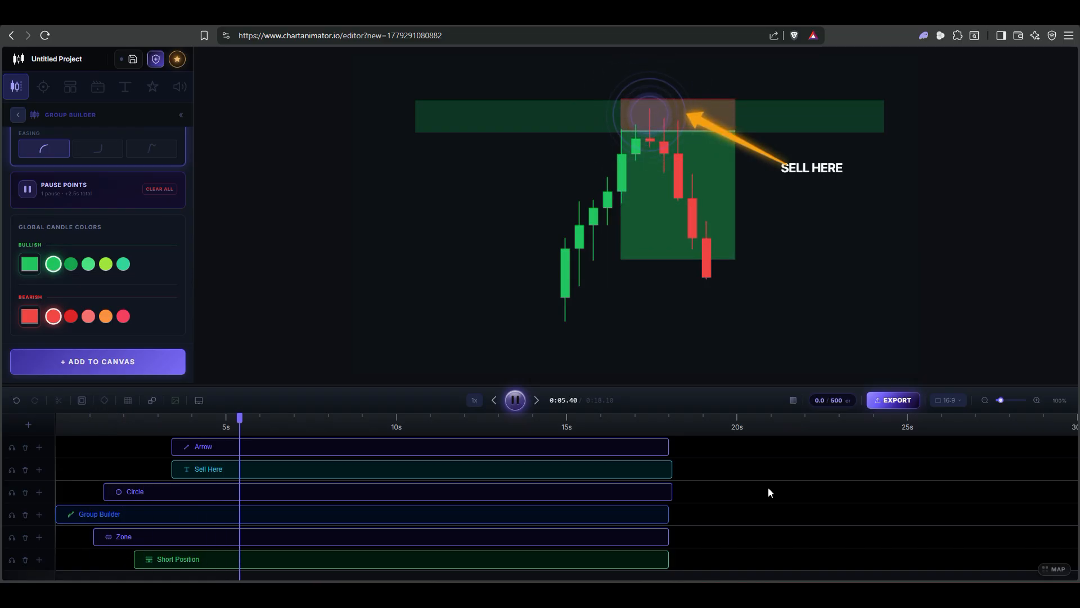
click(515, 400)
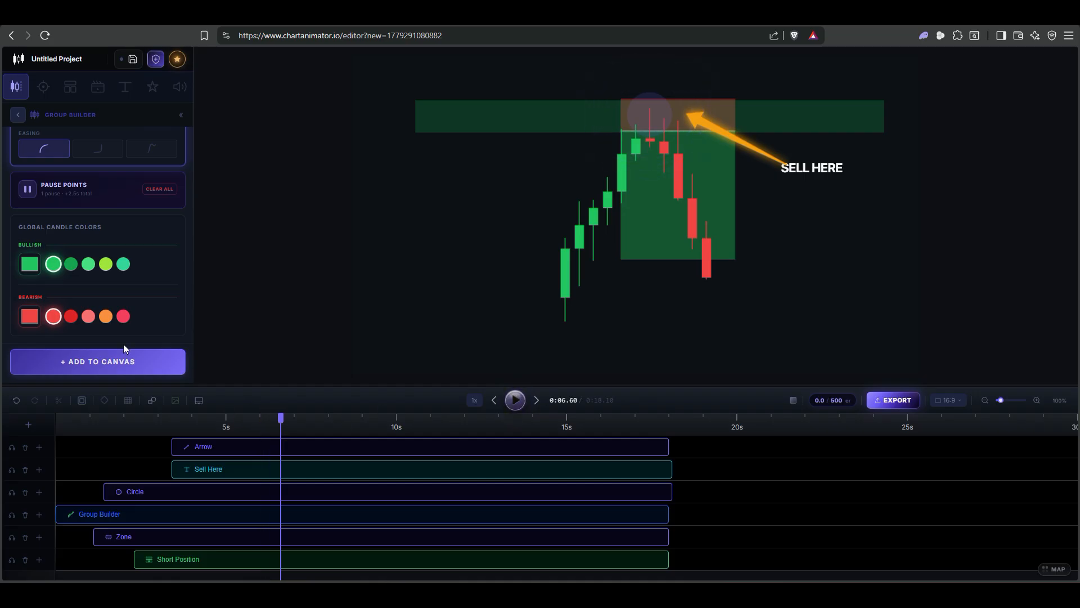
Step: Set candle 7's pause duration in the Group Builder clip to 3.5 s
click(164, 513)
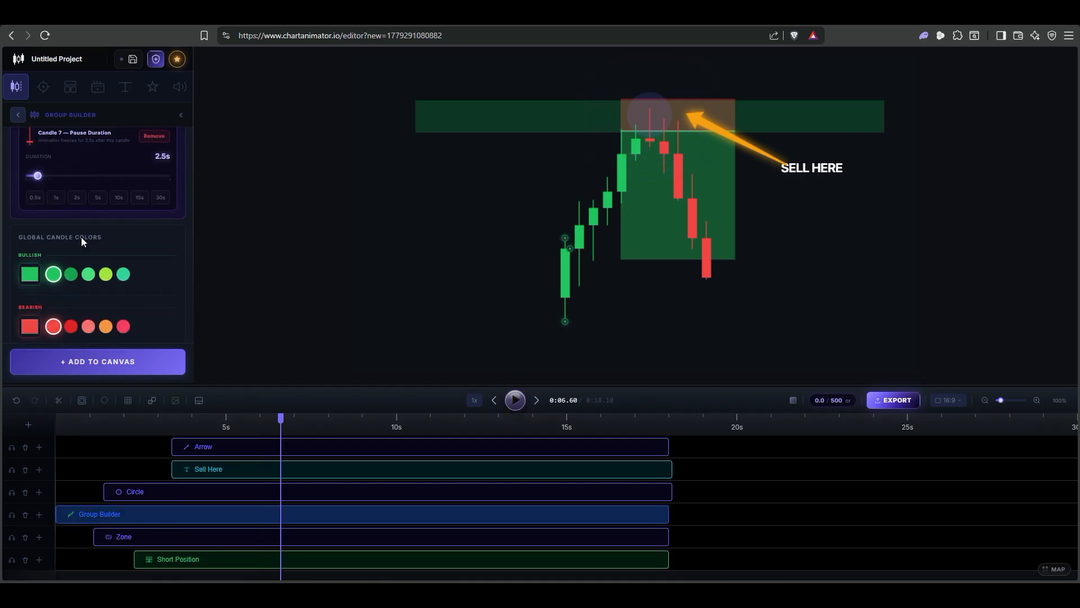
drag(35, 245, 44, 242)
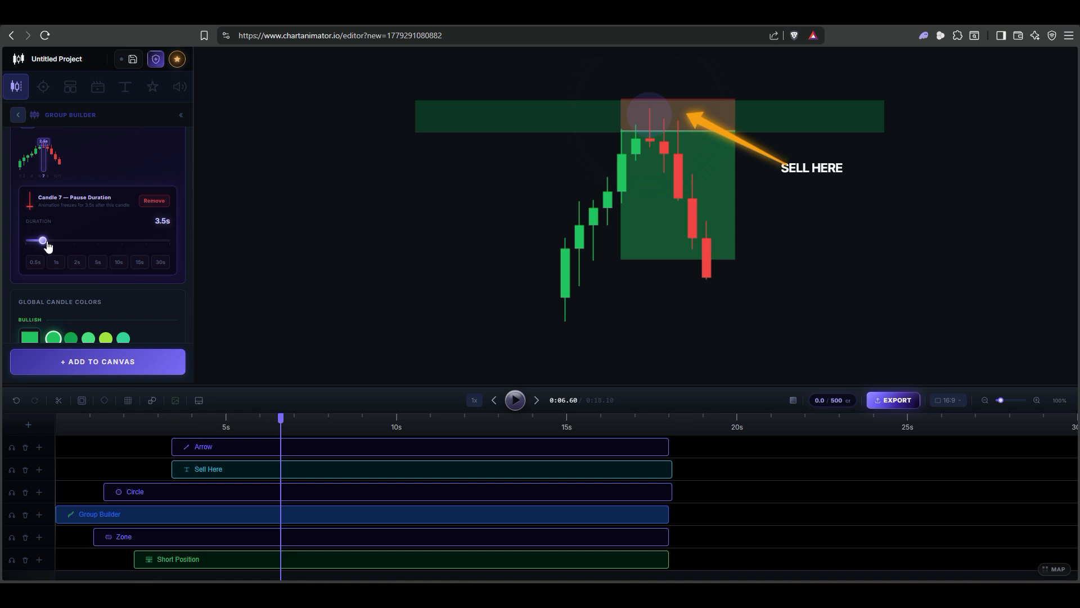
Step: Shorten the arrow from its tail end and move the SELL HERE label up beside the new tail
drag(282, 419, 270, 424)
click(764, 154)
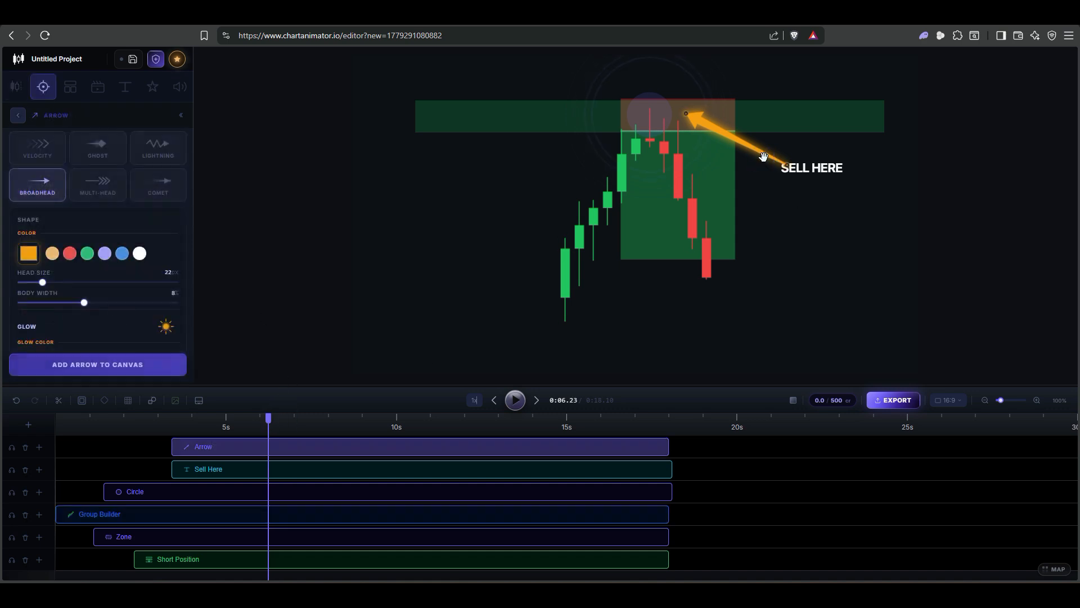
click(786, 166)
click(803, 166)
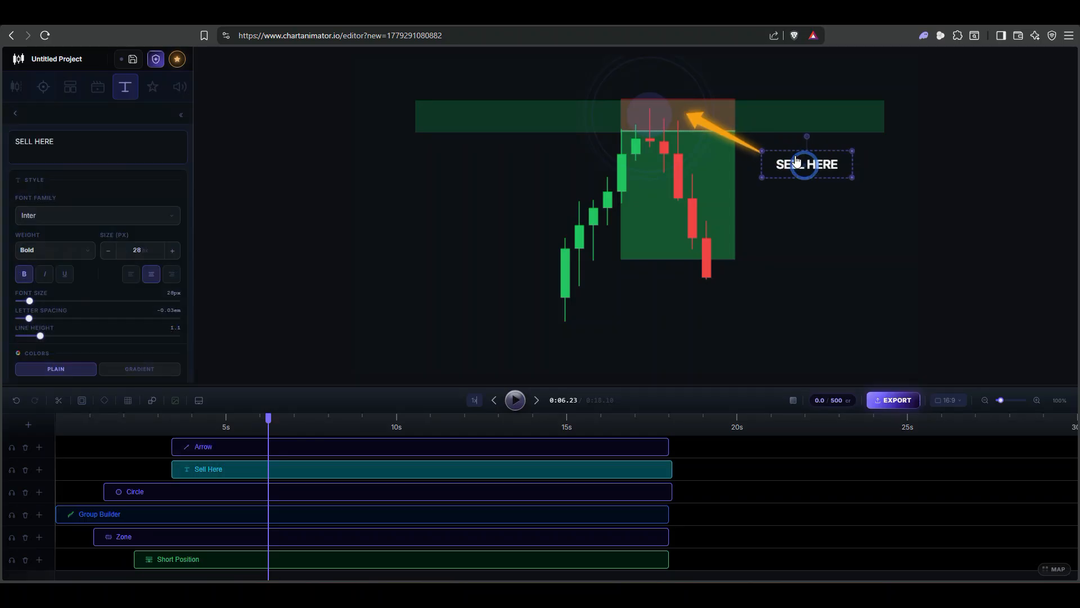
click(814, 198)
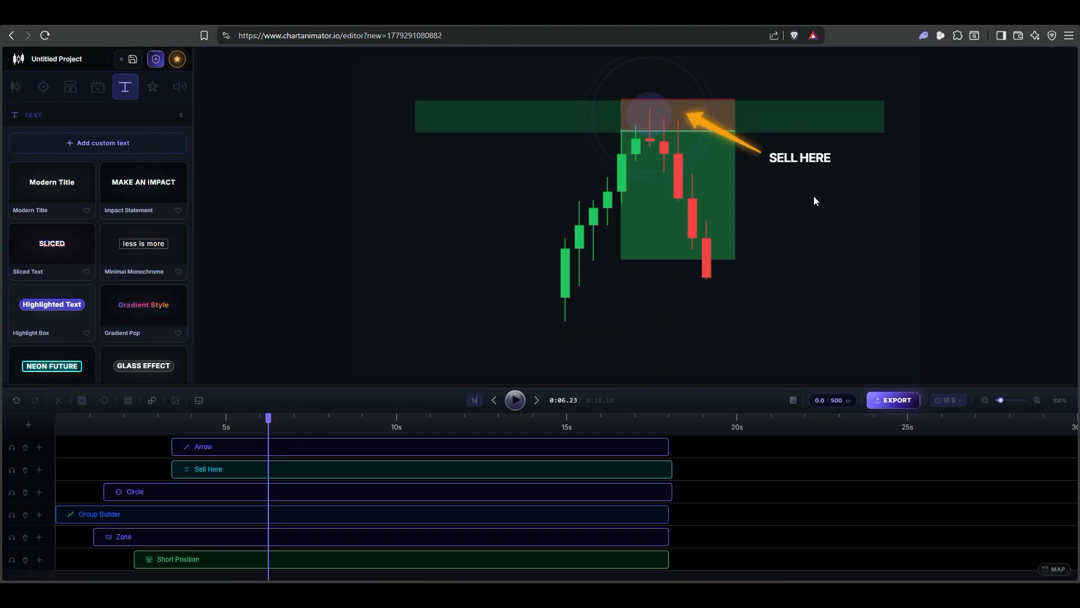
Step: Play the scene from the start to check when the zone appears relative to the candles
click(495, 401)
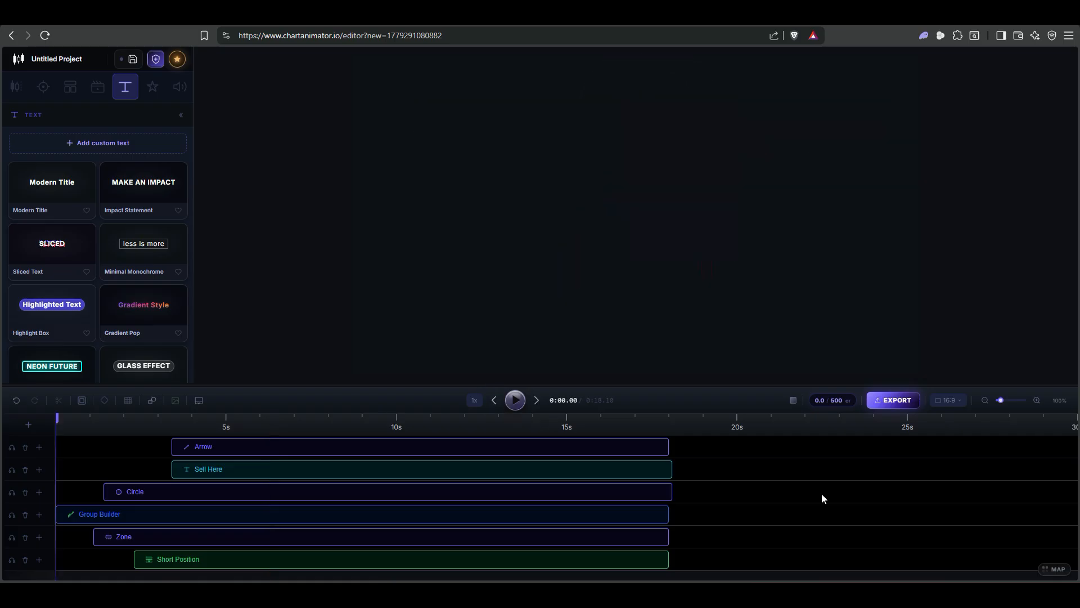
click(516, 400)
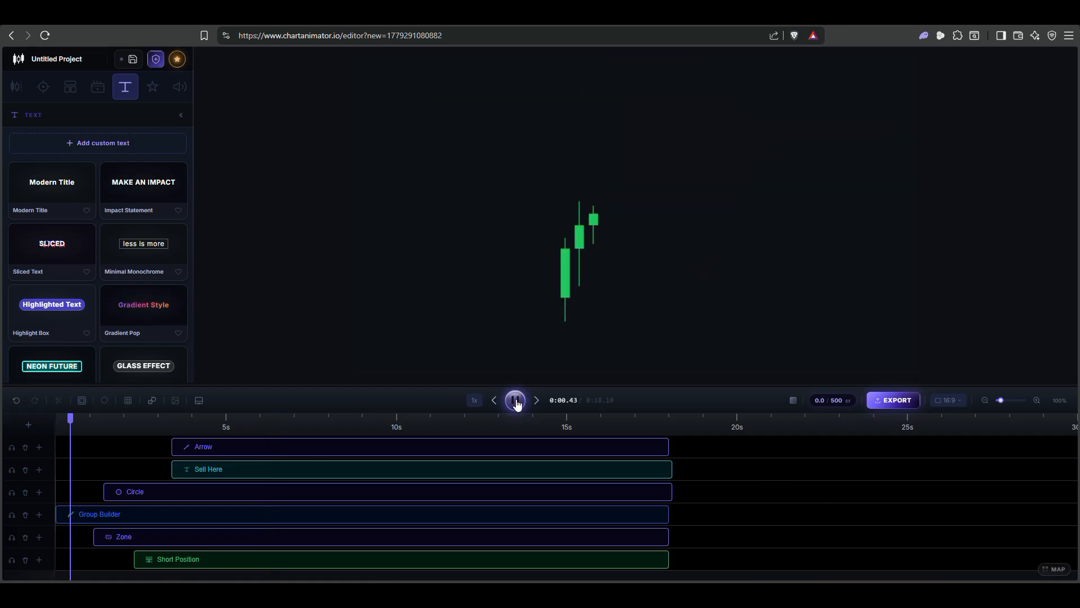
click(515, 401)
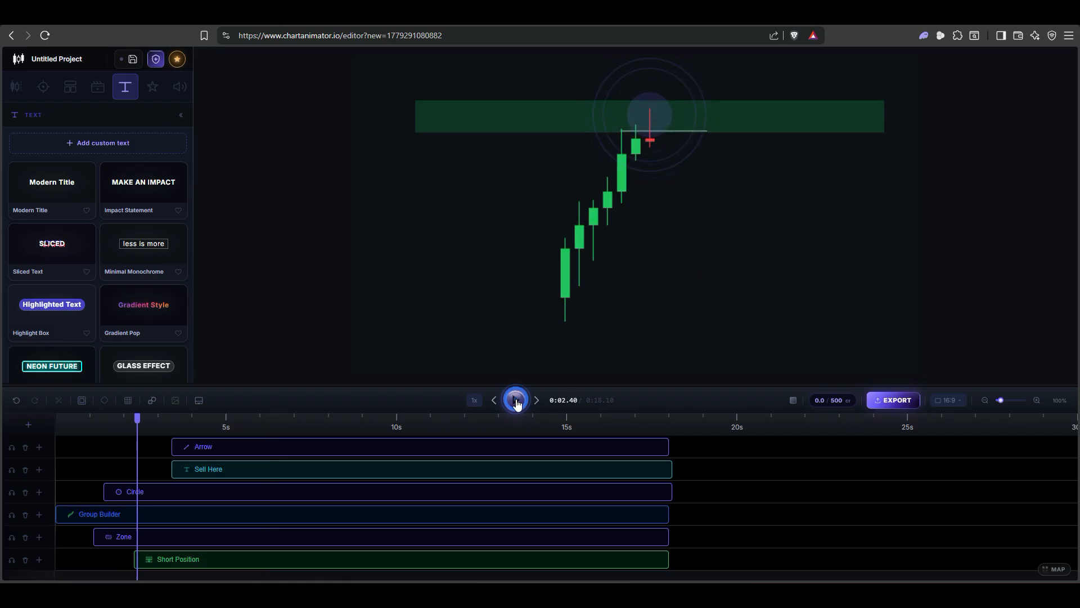
Step: Extend the Zone clip's start back to 0 s on the timeline and preview the opening
drag(95, 536, 56, 535)
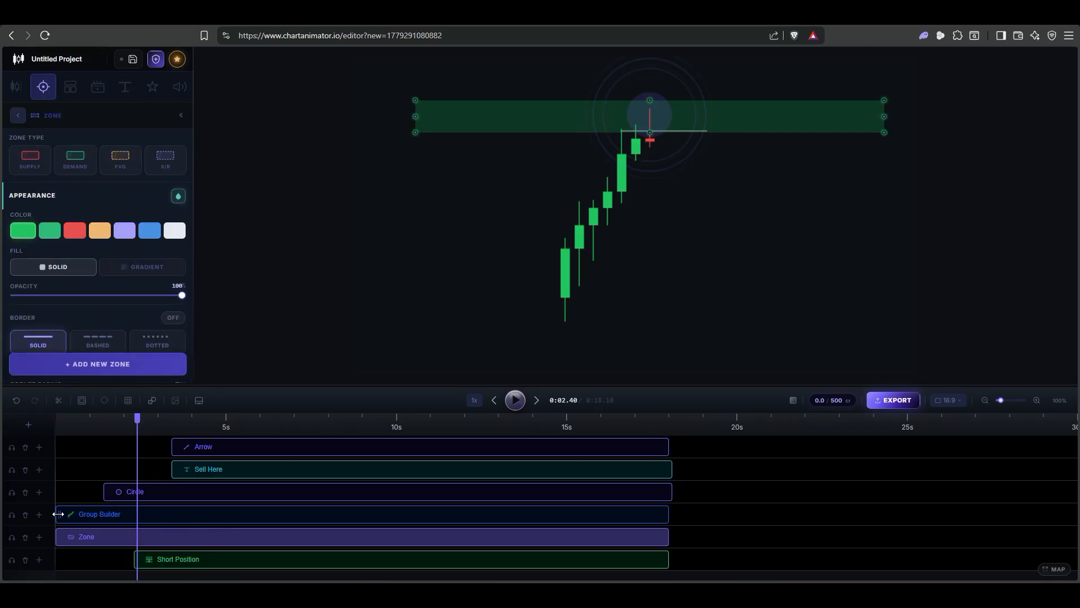
click(513, 400)
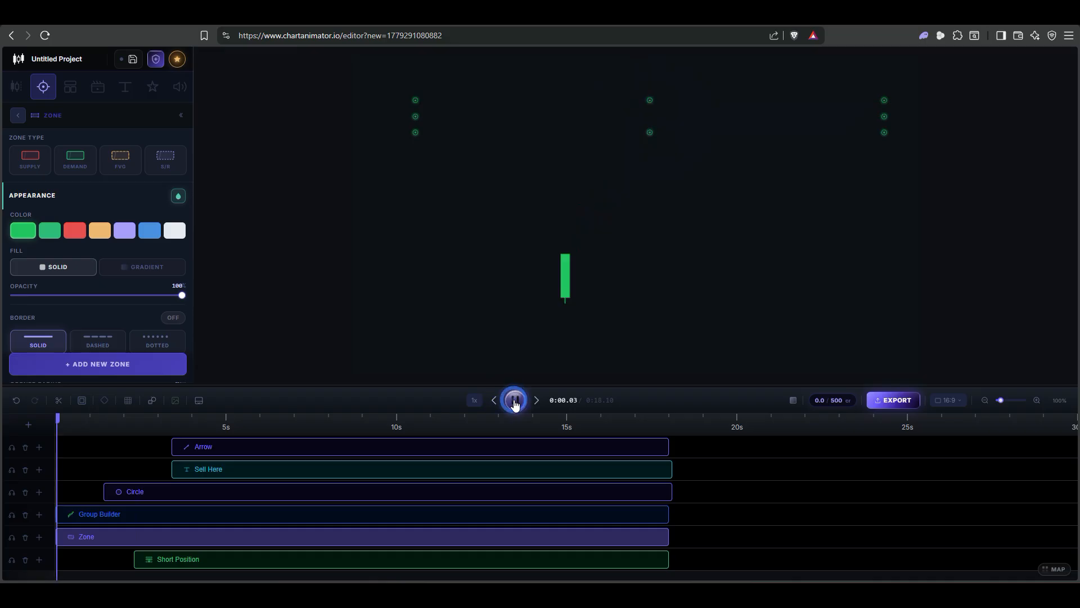
click(516, 400)
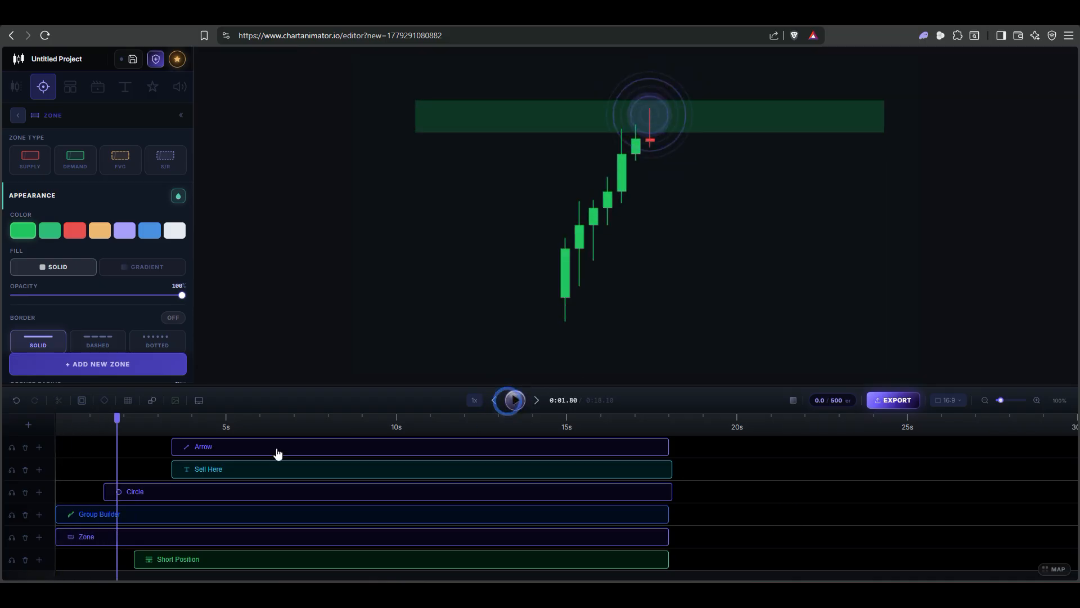
Step: Set the zone's reveal animation draw speed to 3 and preview the opening from the start
click(137, 541)
scroll(69, 280, down, 5)
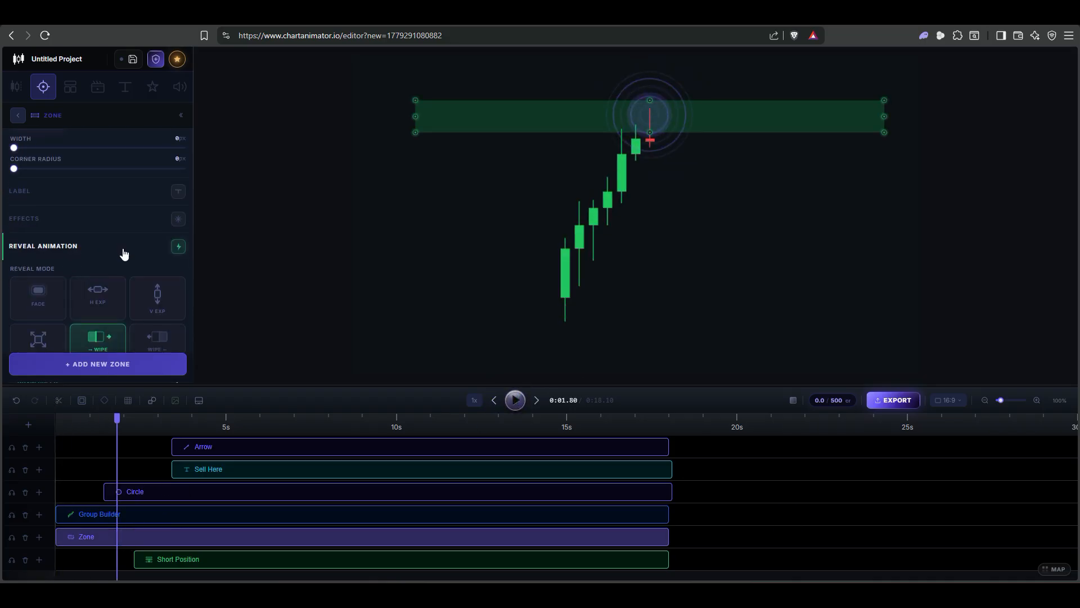
scroll(112, 228, down, 1)
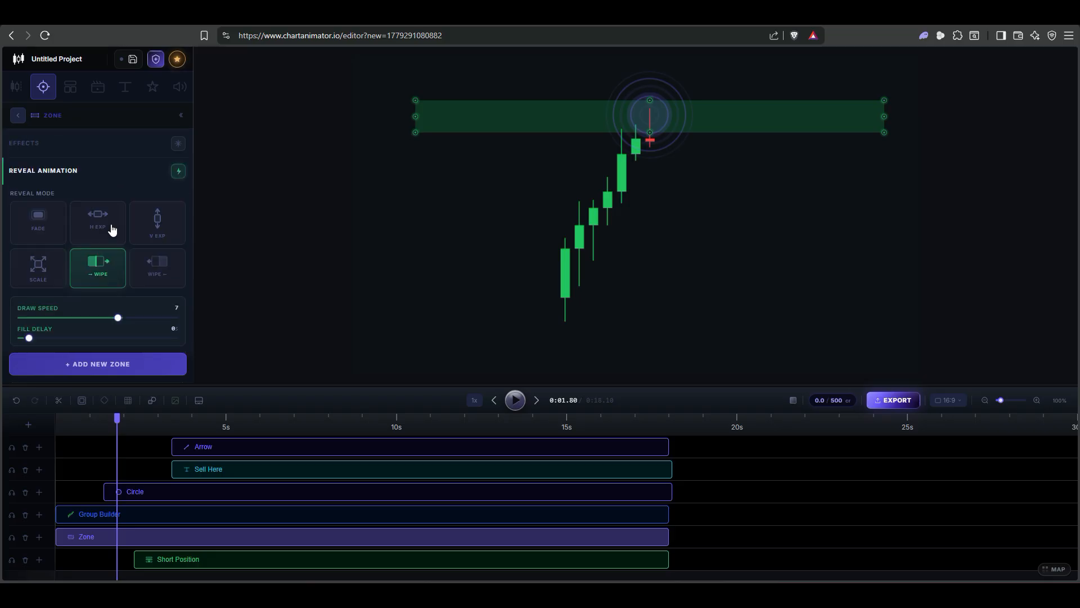
scroll(112, 228, down, 1)
drag(118, 274, 62, 275)
click(494, 400)
click(743, 491)
click(514, 400)
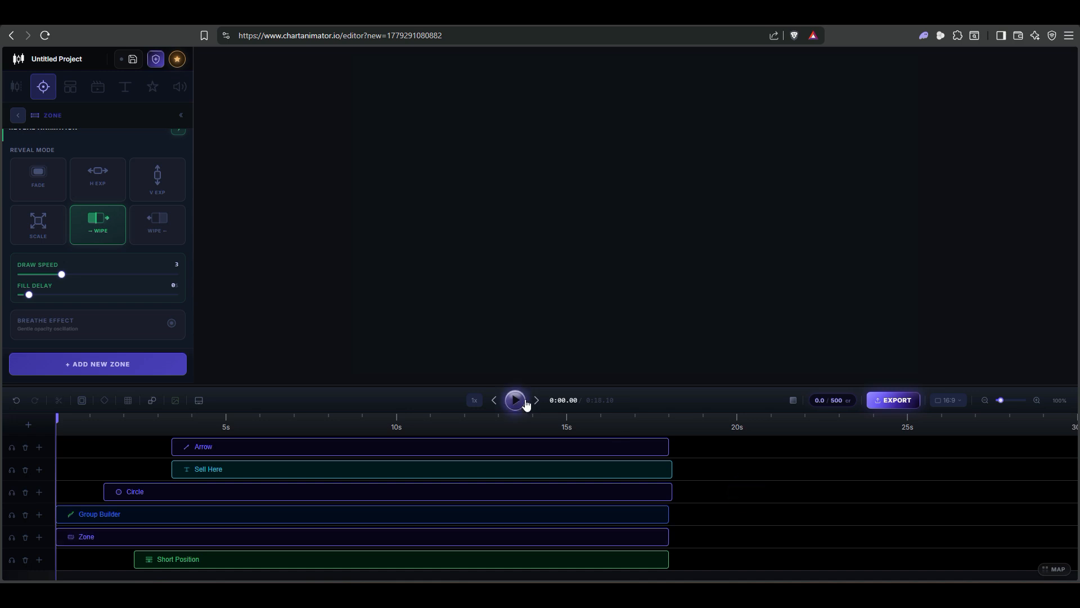
click(847, 460)
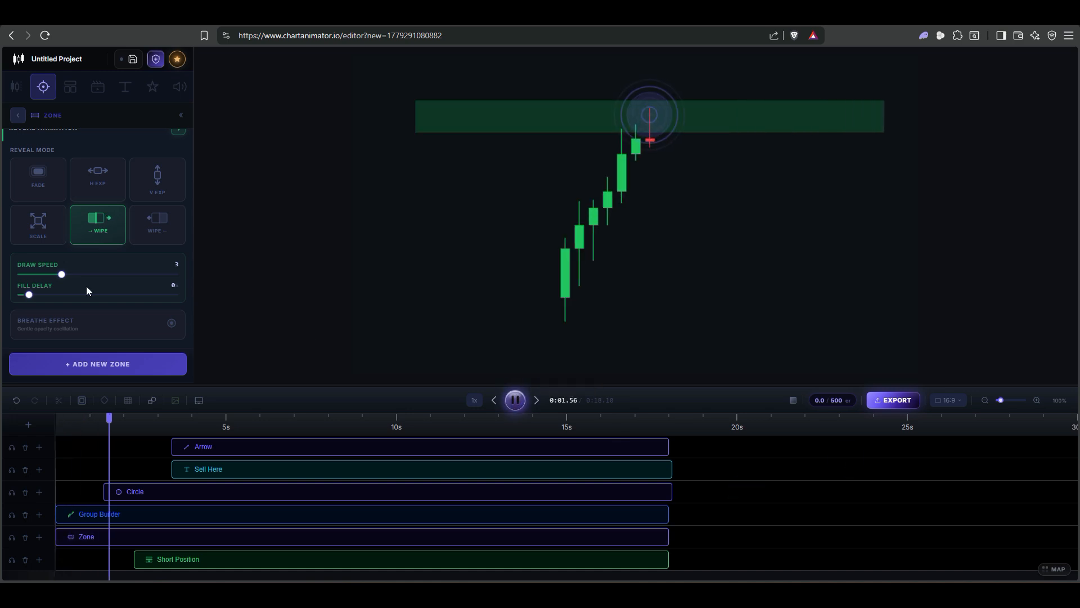
click(515, 400)
Step: Set the zone's draw speed to 2 and play the scene from the start through the last candle
drag(62, 274, 37, 275)
click(494, 400)
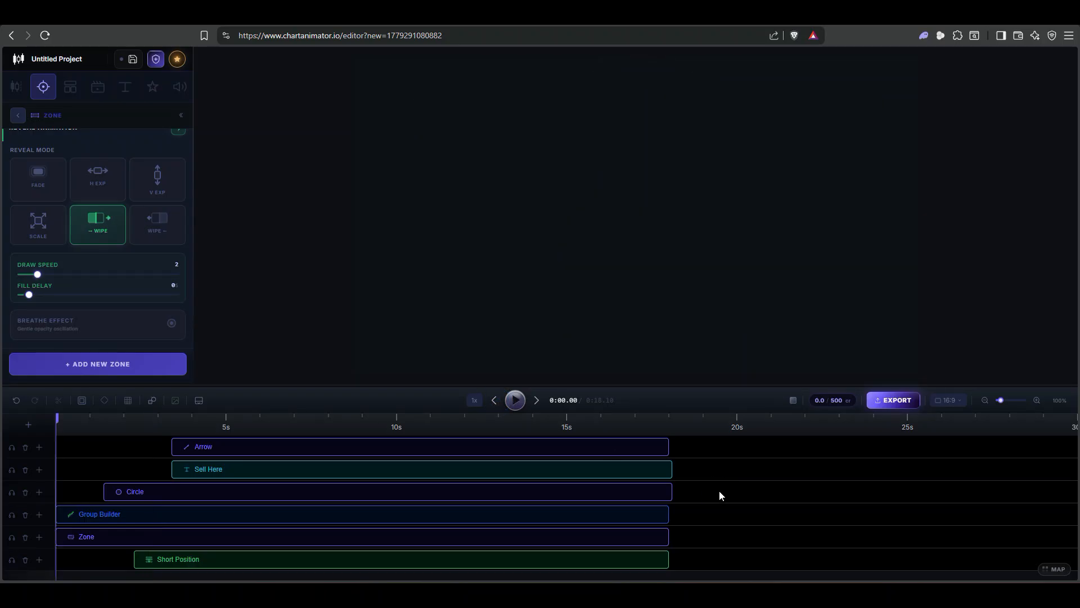
click(514, 400)
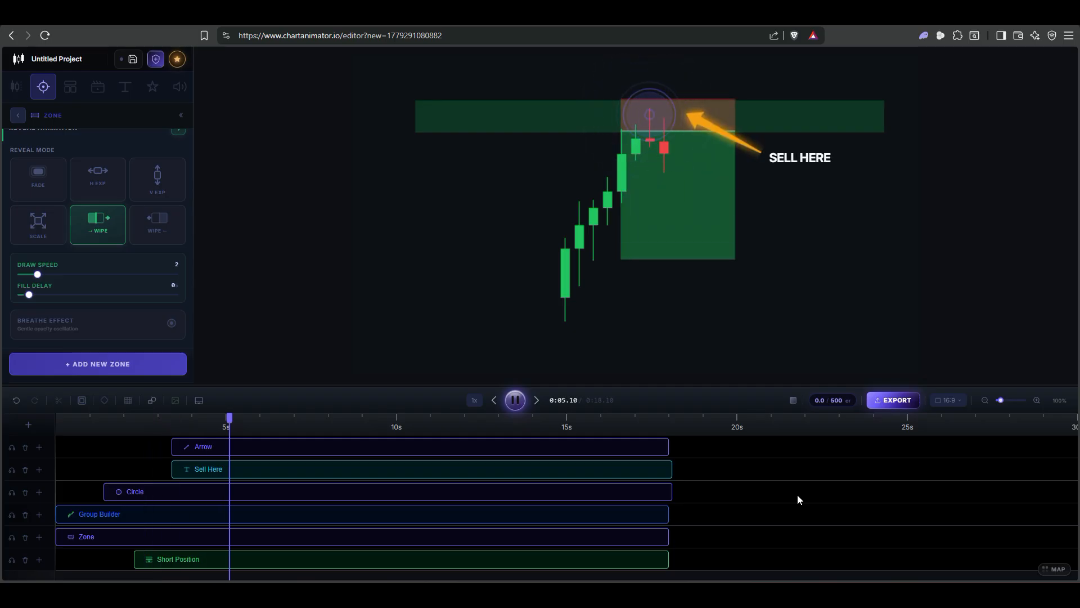
click(515, 401)
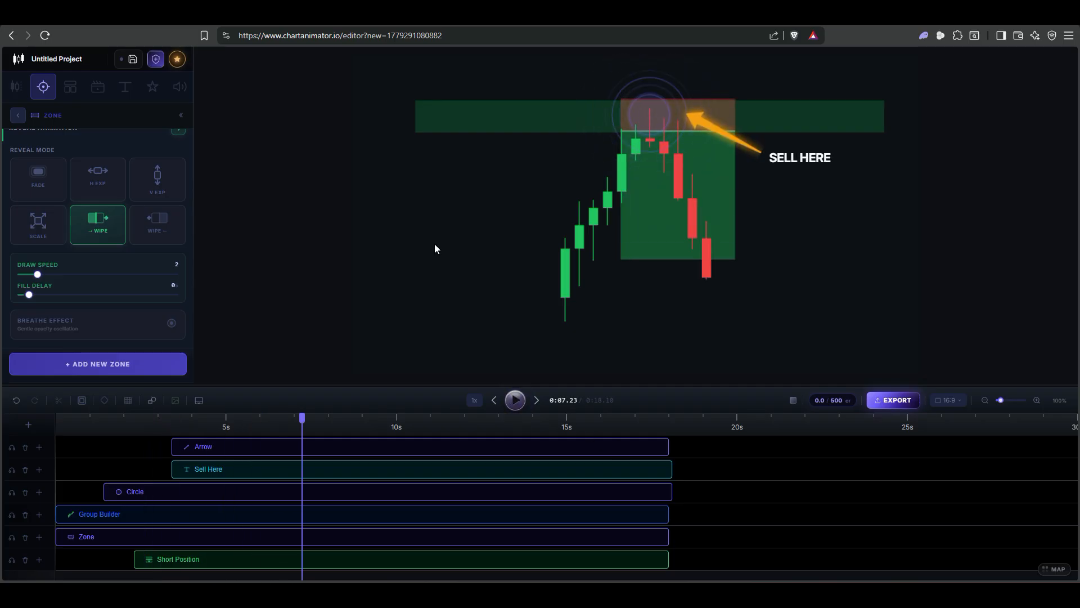